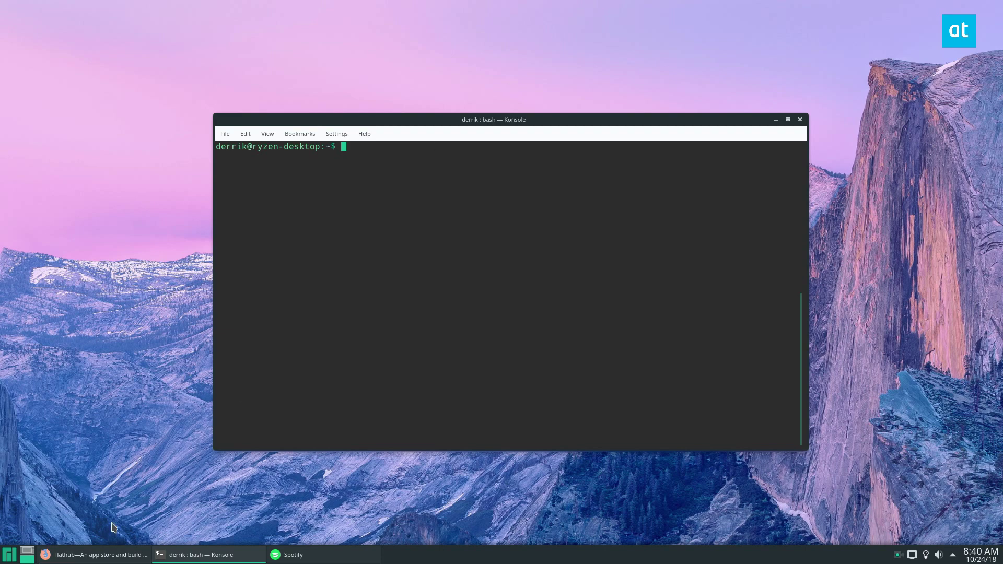
Step: Bring the Flathub Firefox window forward and resize it into a larger window
{"action": "left_click", "coordinate": [94, 554]}
{"action": "left_click_drag", "start_coordinate": [394, 5], "coordinate": [367, 63]}
{"action": "scroll", "coordinate": [569, 228], "scroll_direction": "down", "scroll_amount": 3}
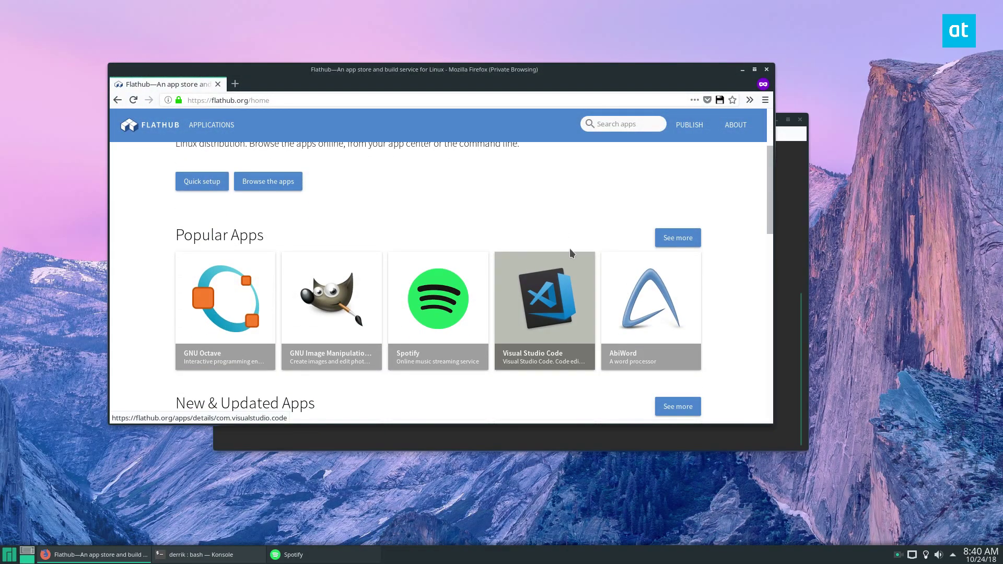
{"action": "scroll", "coordinate": [722, 291], "scroll_direction": "down", "scroll_amount": 2}
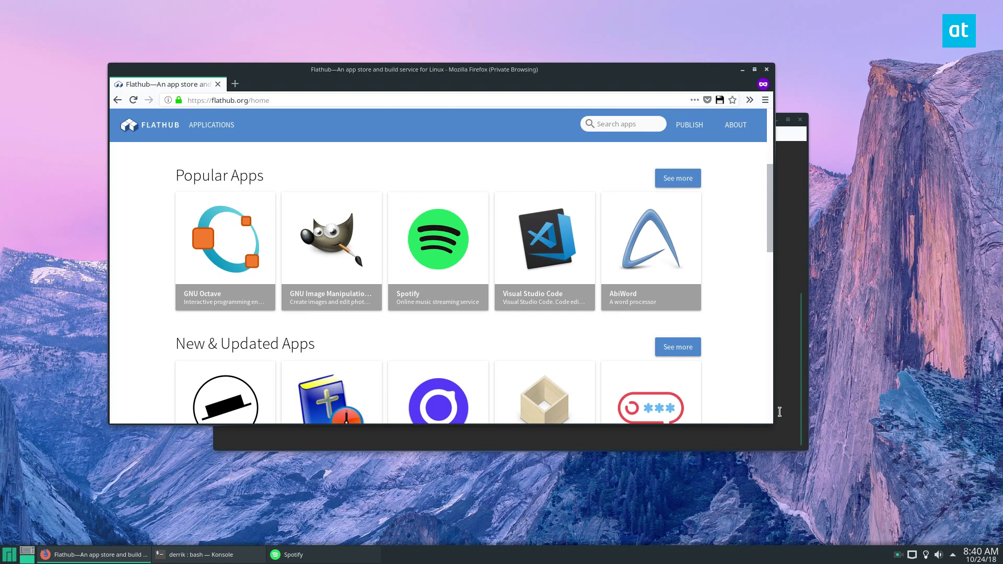
{"action": "left_click_drag", "start_coordinate": [773, 425], "coordinate": [802, 467]}
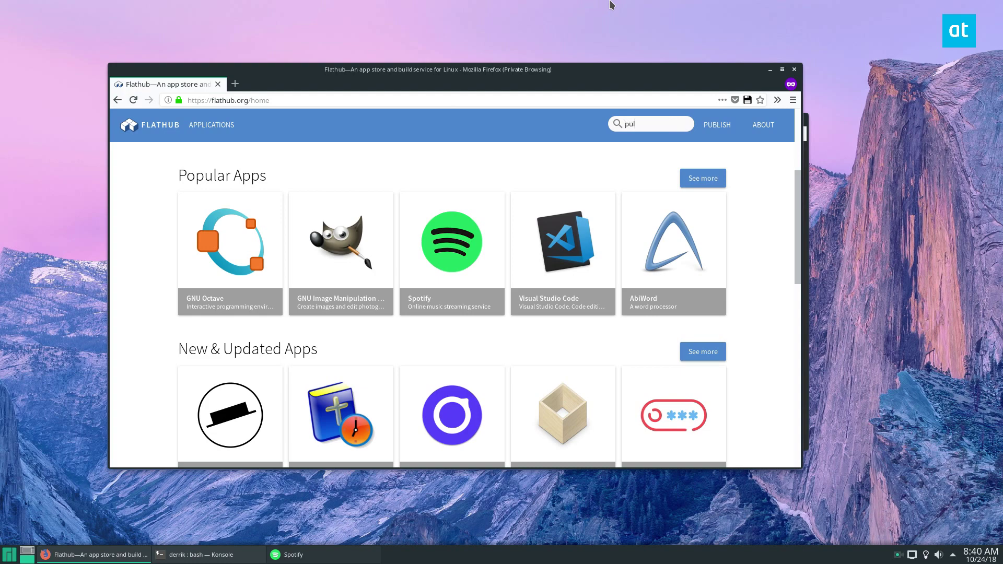
Step: Search for pulseeffects, open its app page, and select 'flatpak install flathub com.github.wwmm.pulseeffects'
{"action": "key", "text": "Return"}
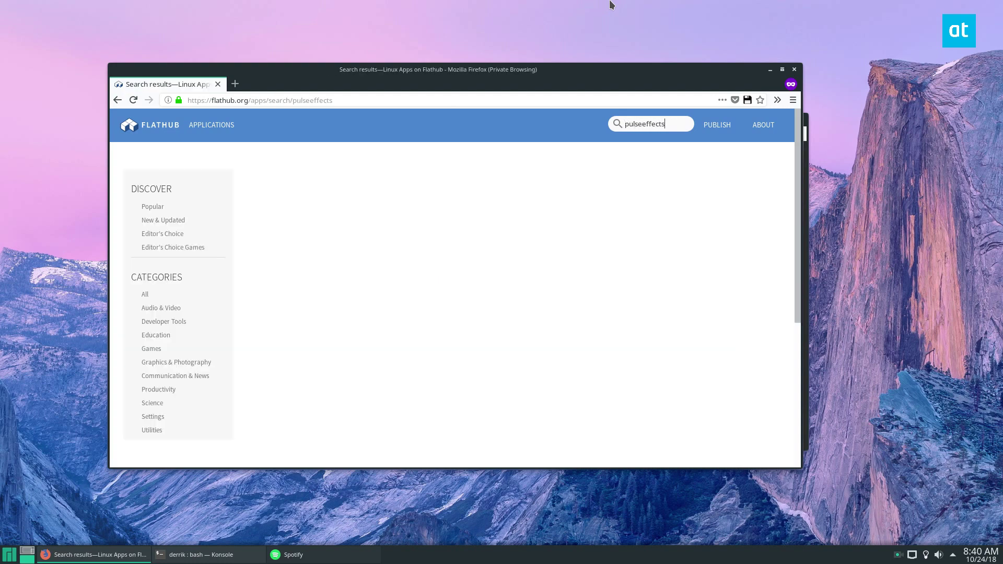
{"action": "left_click", "coordinate": [319, 285]}
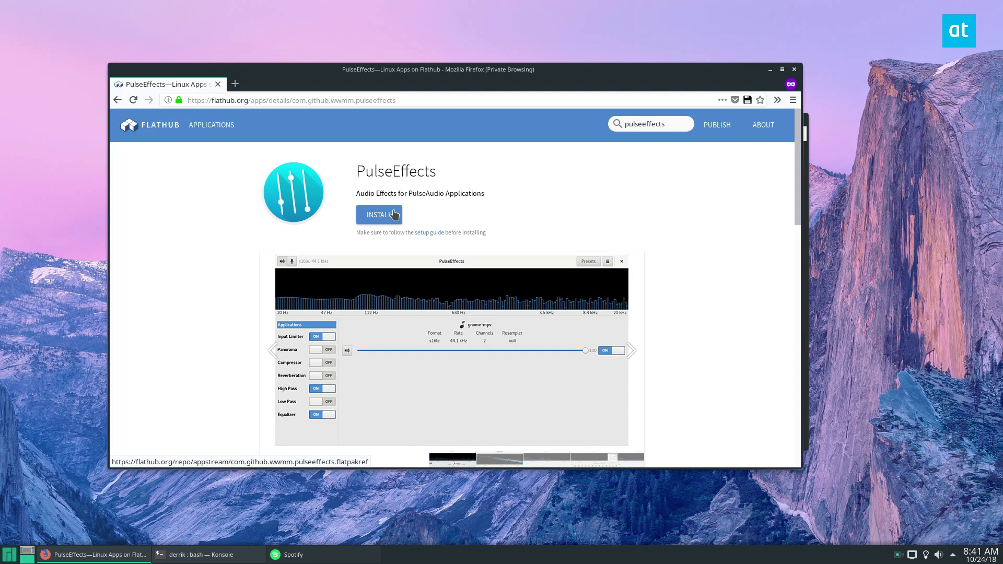
{"action": "scroll", "coordinate": [394, 214], "scroll_direction": "down", "scroll_amount": 1}
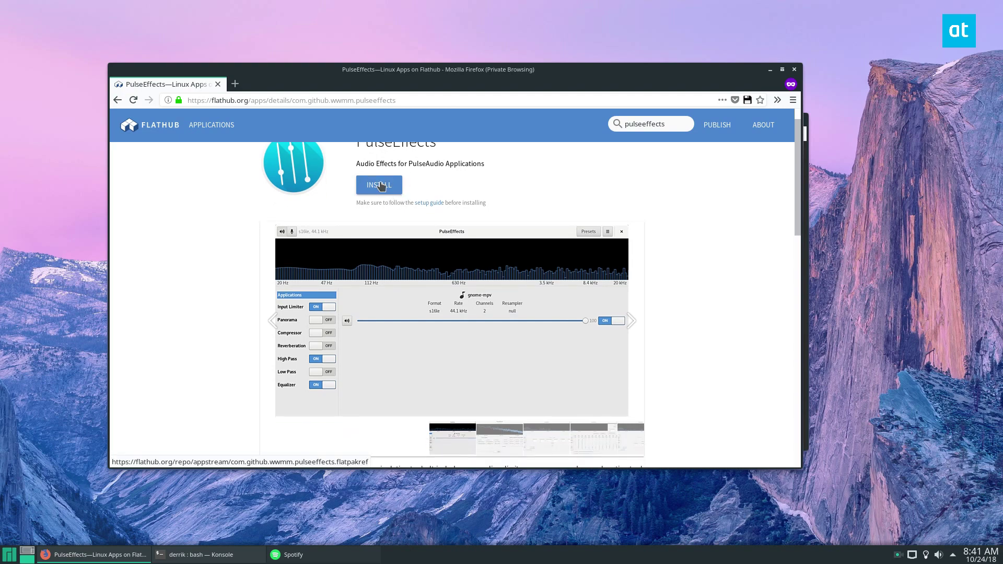
{"action": "scroll", "coordinate": [491, 334], "scroll_direction": "down", "scroll_amount": 15}
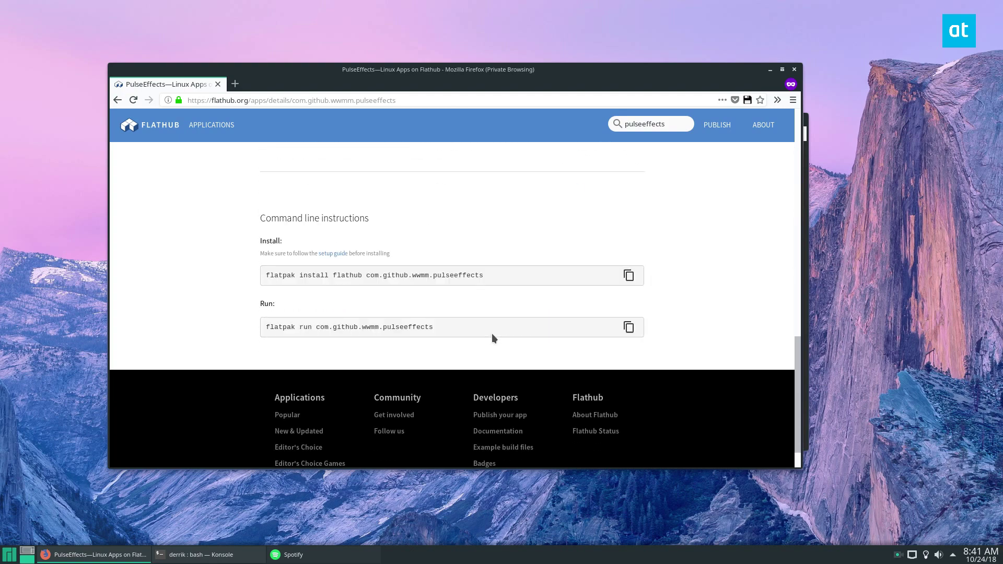
{"action": "triple_click", "coordinate": [291, 266]}
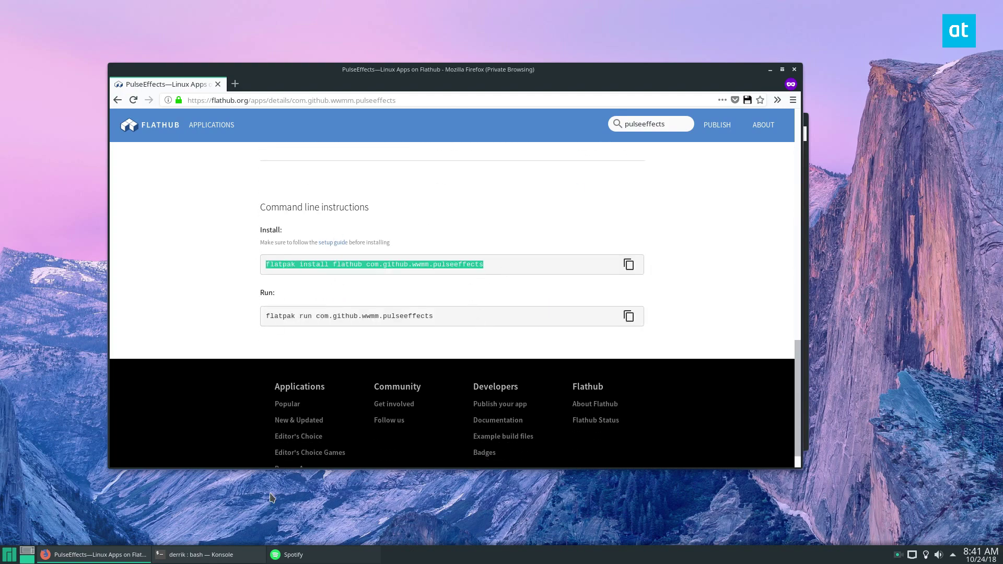
Step: Paste the PulseEffects flatpak install command into Konsole to install it, then minimize Firefox
{"action": "left_click", "coordinate": [217, 555]}
{"action": "right_click", "coordinate": [427, 246]}
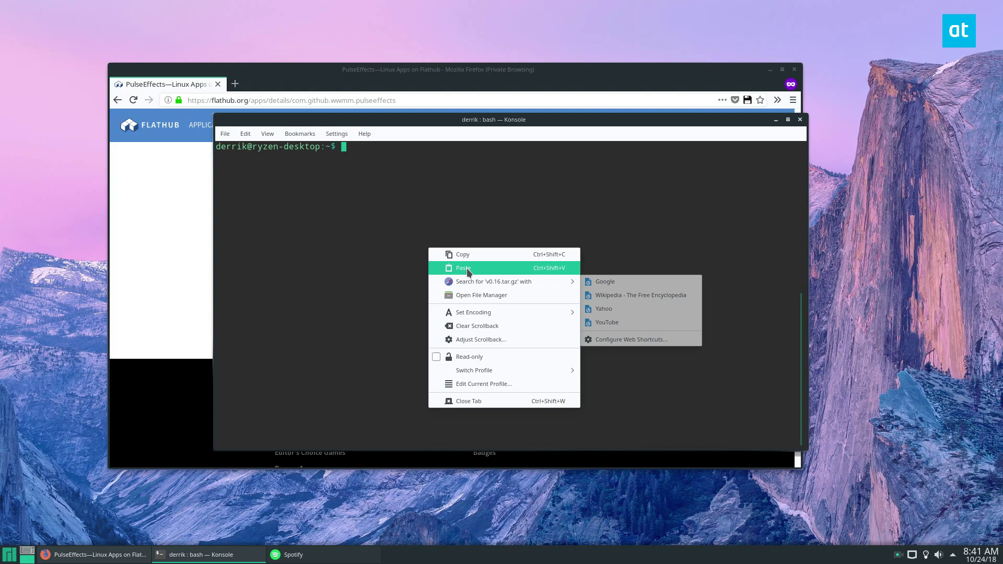
{"action": "left_click", "coordinate": [471, 268]}
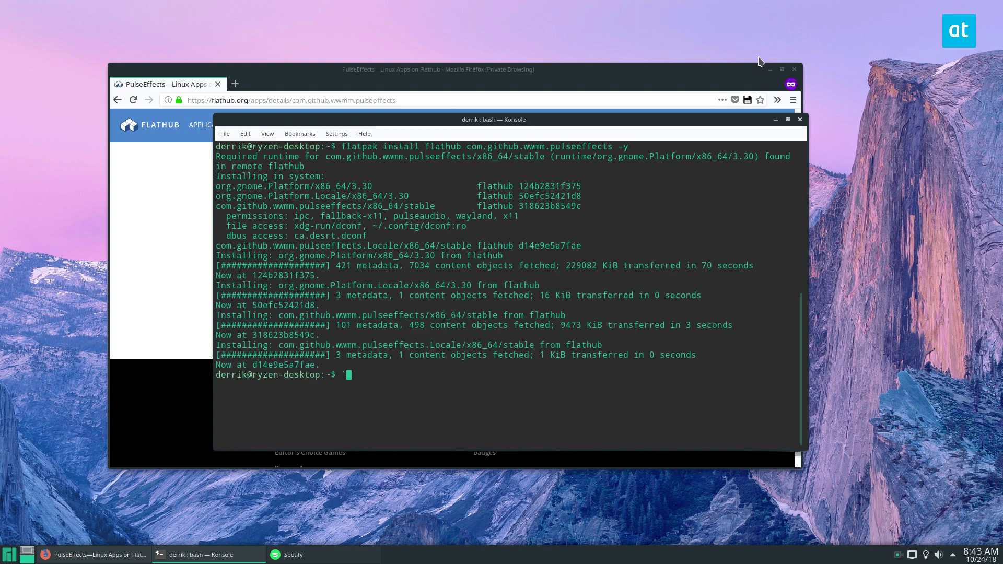
{"action": "left_click", "coordinate": [769, 70]}
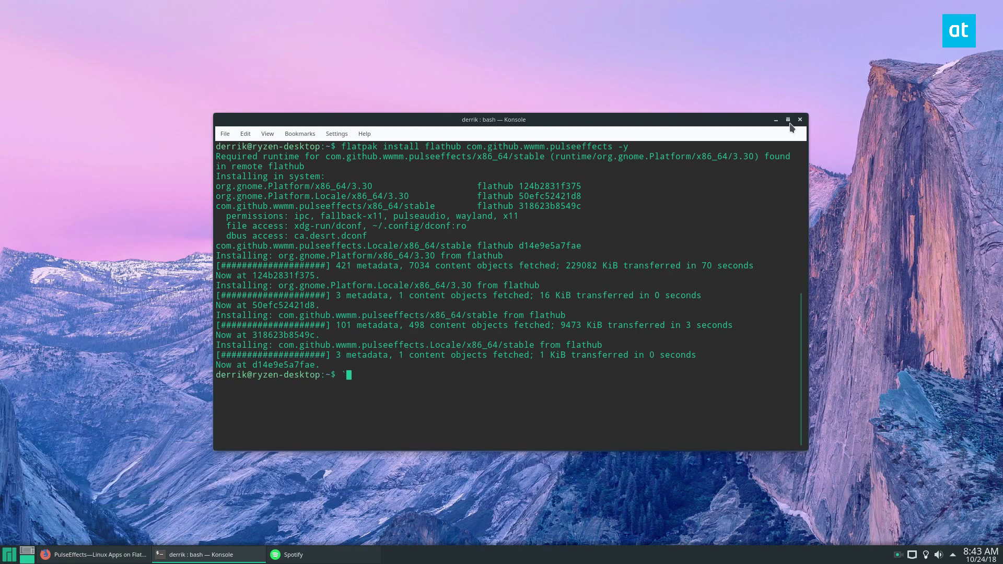
Step: Launch PulseEffects from the Plasma launcher via 'pul', accept the configuration reset, and centre its window
{"action": "left_click", "coordinate": [776, 121]}
{"action": "key", "text": "super"}
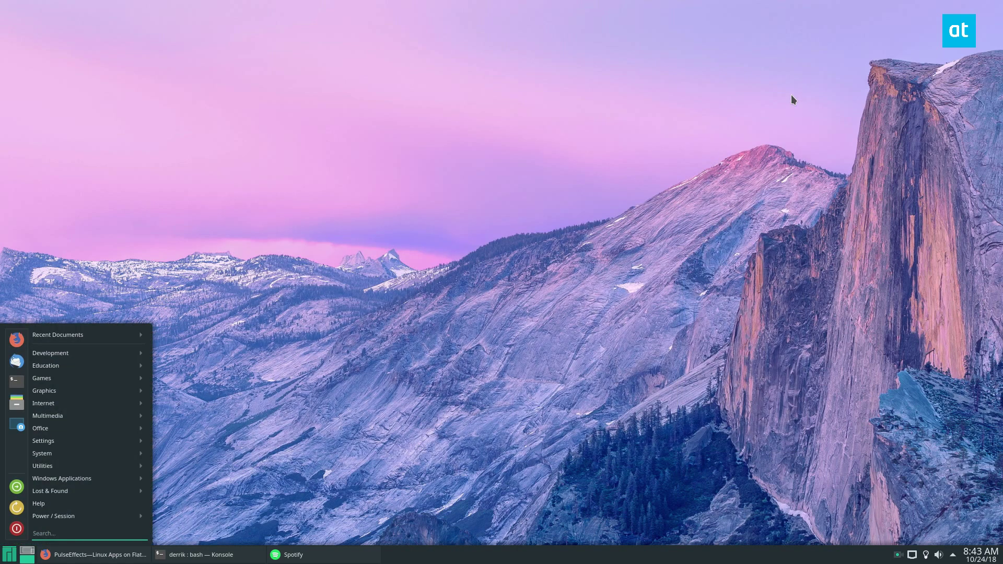
{"action": "type", "text": "pul"}
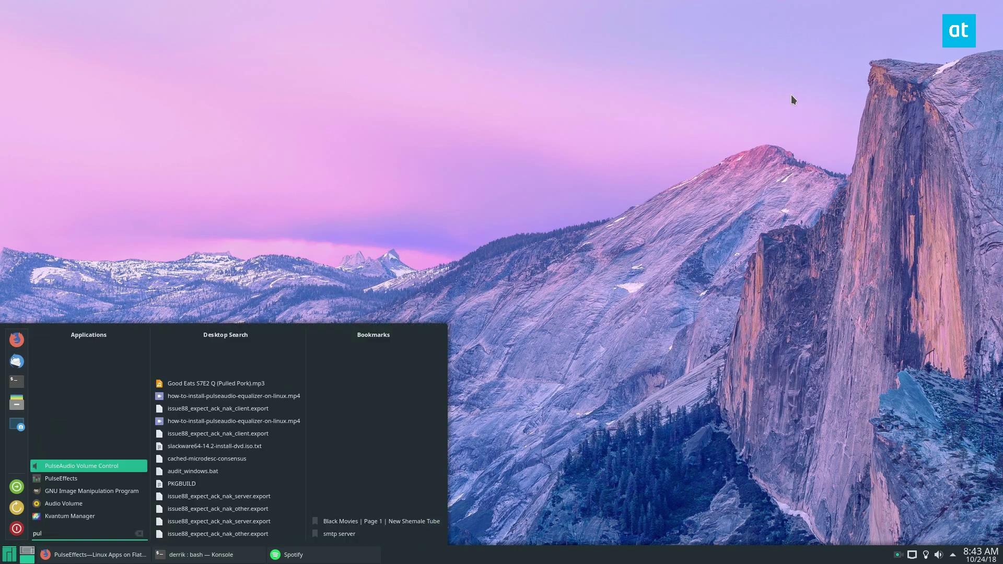
{"action": "key", "text": "Down"}
{"action": "key", "text": "Return"}
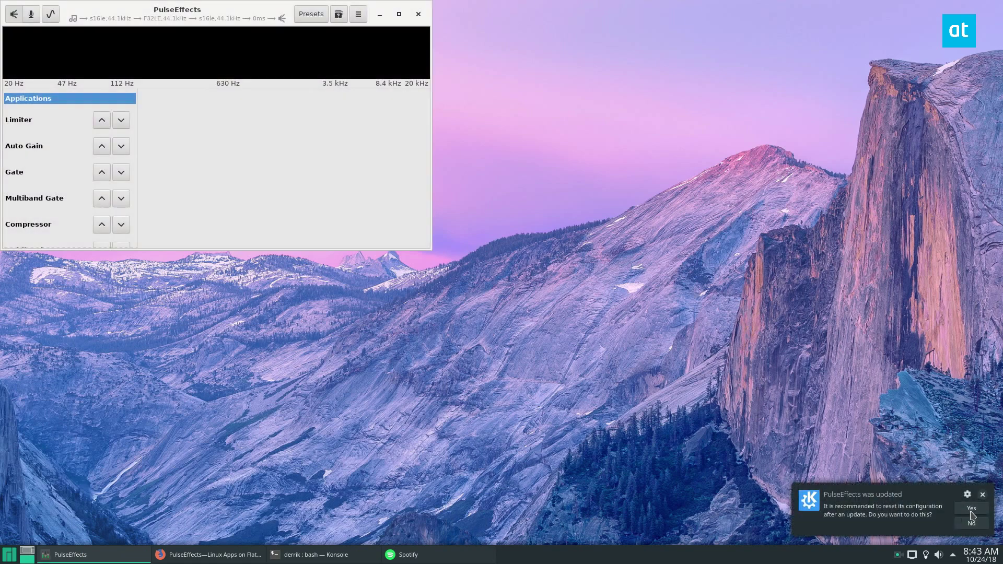
{"action": "left_click", "coordinate": [969, 510]}
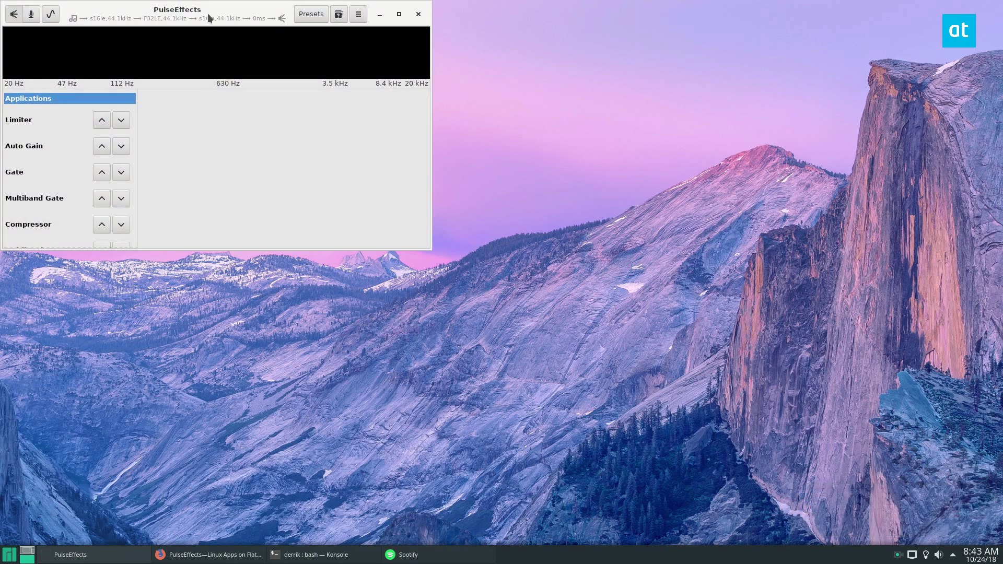
{"action": "left_click_drag", "start_coordinate": [208, 18], "coordinate": [395, 212]}
Step: Maximize PulseEffects, then play Gunship's 'When You Grow Up, Your Heart Dies' in full-screen Spotify
{"action": "left_click", "coordinate": [585, 215]}
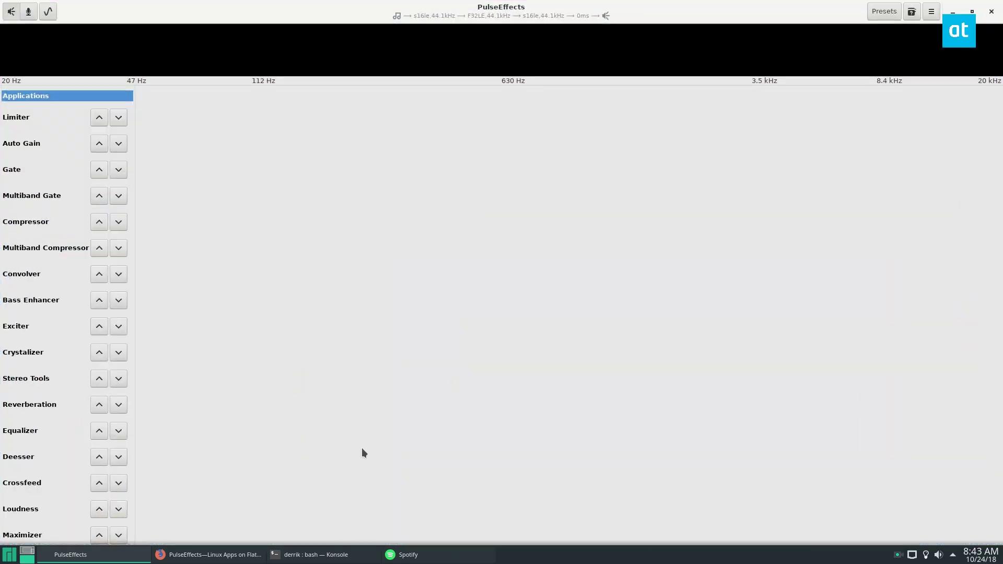
{"action": "left_click", "coordinate": [407, 554]}
{"action": "double_click", "coordinate": [737, 7]}
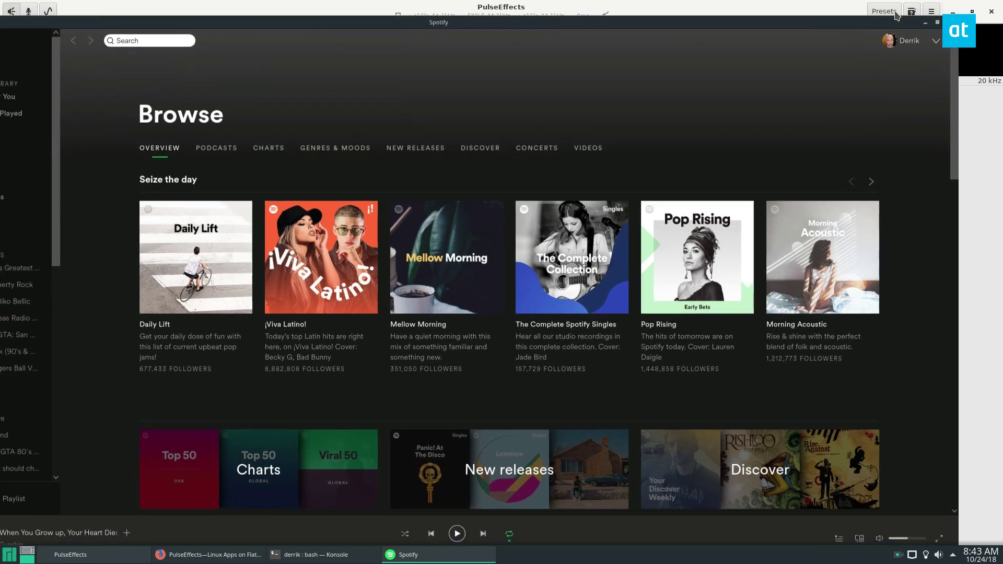
{"action": "double_click", "coordinate": [895, 17]}
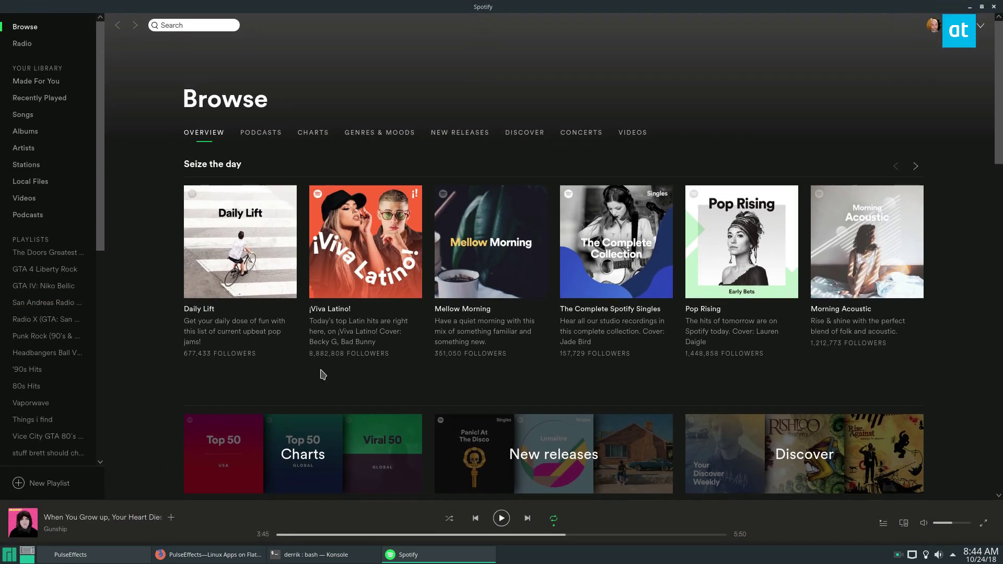
{"action": "scroll", "coordinate": [165, 474], "scroll_direction": "down", "scroll_amount": 1}
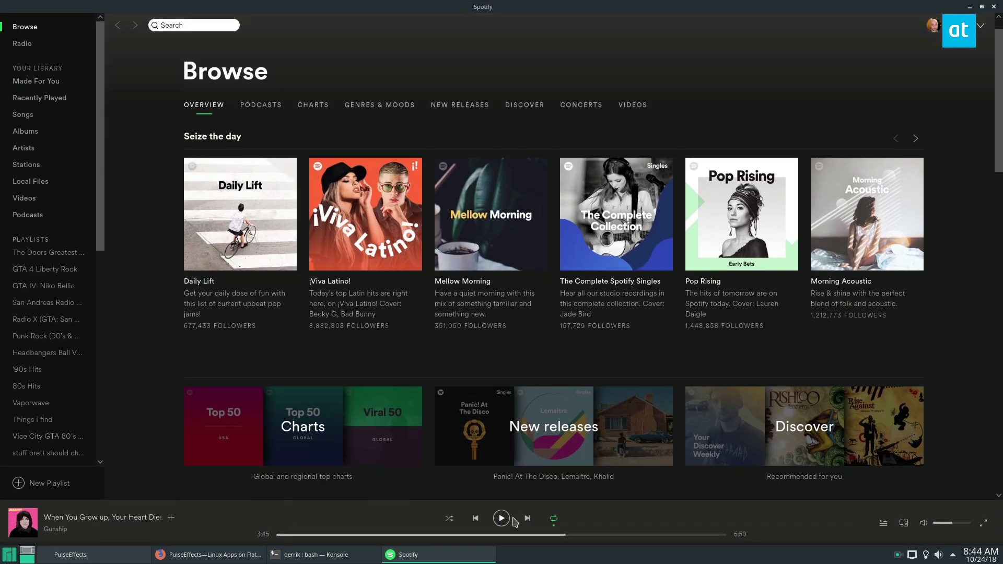
{"action": "left_click", "coordinate": [502, 518]}
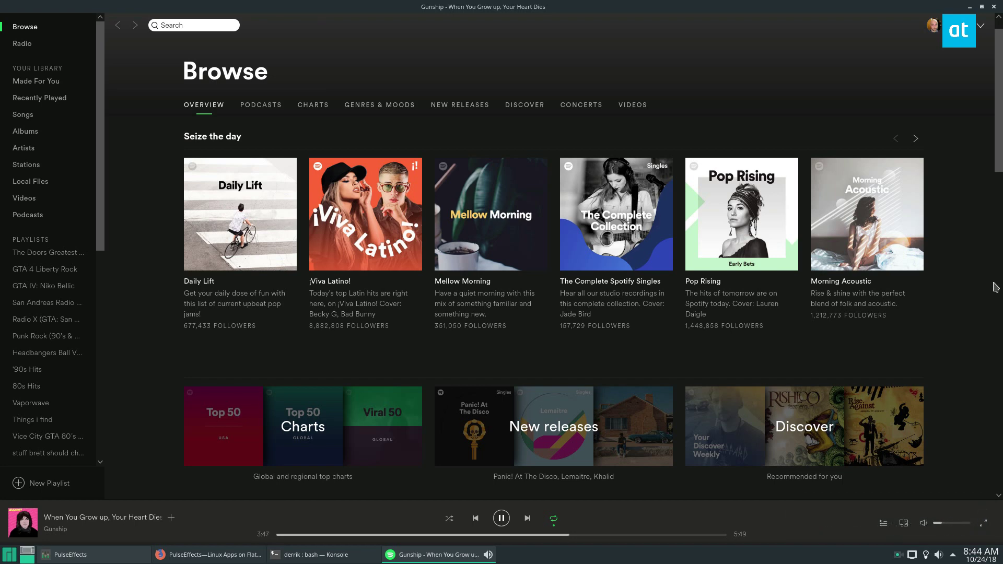
Step: Minimize Spotify and switch on PulseEffects processing for the Spotify stream
{"action": "left_click", "coordinate": [969, 7]}
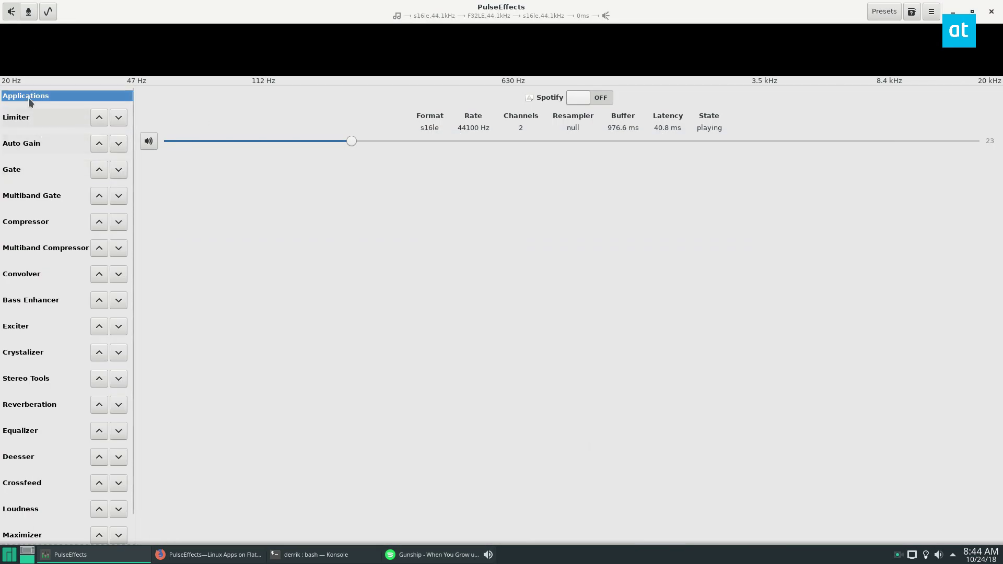
{"action": "left_click", "coordinate": [572, 99]}
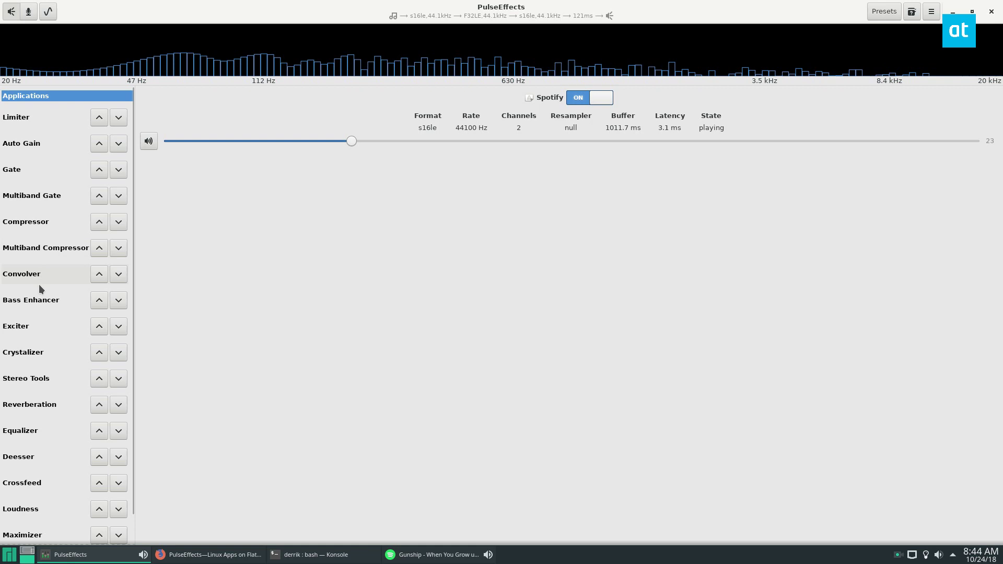
Step: Enable the Multiband Compressor and flip the Multiband Gate switch
{"action": "left_click", "coordinate": [38, 250]}
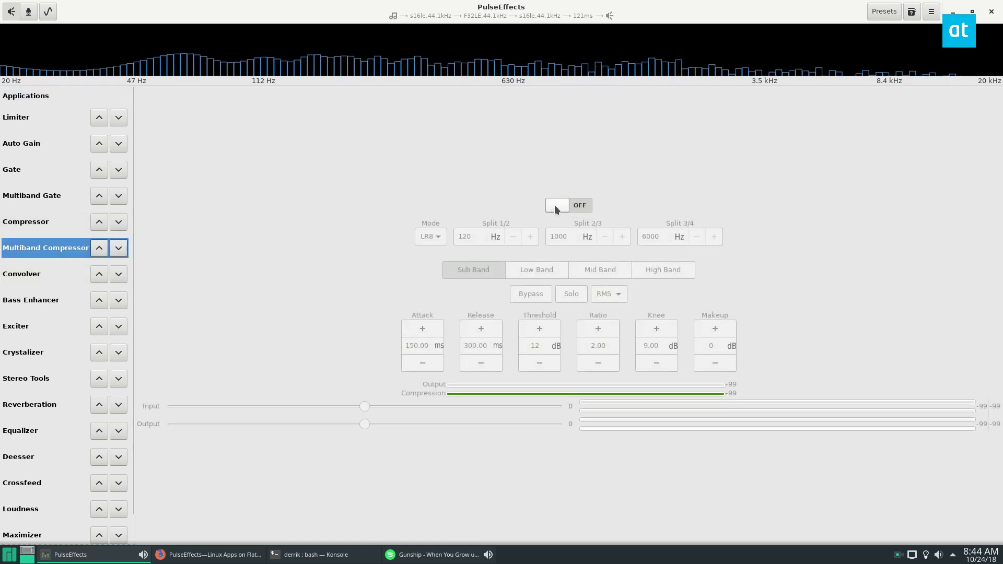
{"action": "left_click", "coordinate": [554, 205]}
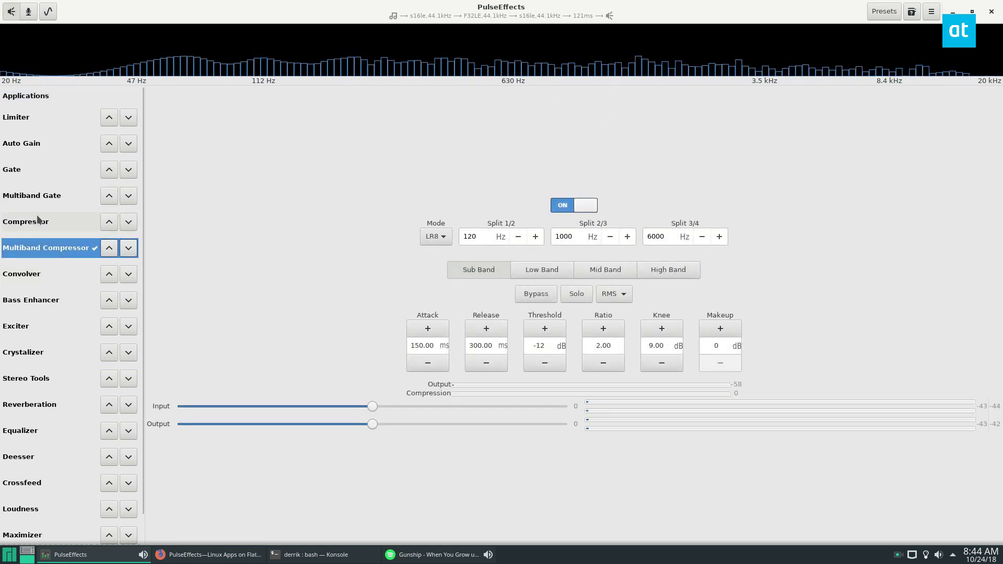
{"action": "left_click", "coordinate": [31, 195]}
{"action": "left_click", "coordinate": [568, 204]}
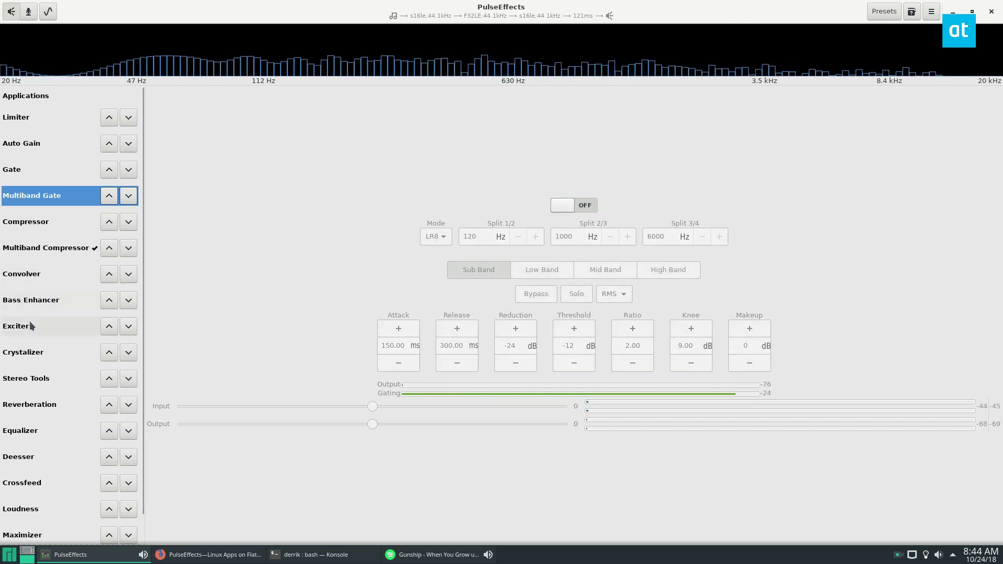
Step: Enable Bass Enhancer with Amount 3 dB, Harmonics 8.6, Scope 101 Hz and Floor 21 Hz
{"action": "left_click", "coordinate": [42, 305]}
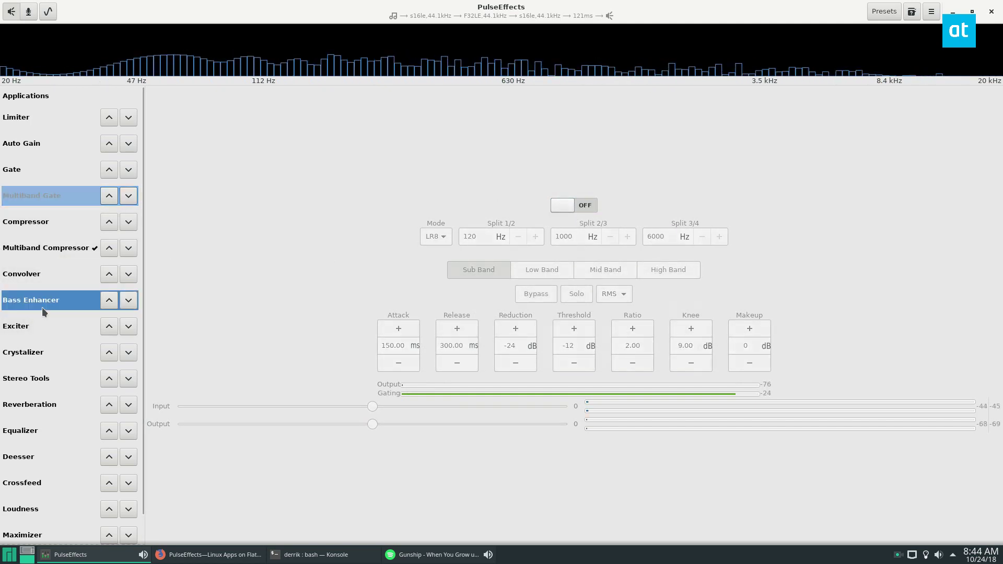
{"action": "left_click", "coordinate": [568, 209]}
{"action": "left_click", "coordinate": [465, 330]}
{"action": "left_click", "coordinate": [467, 330]}
{"action": "left_click", "coordinate": [467, 330]}
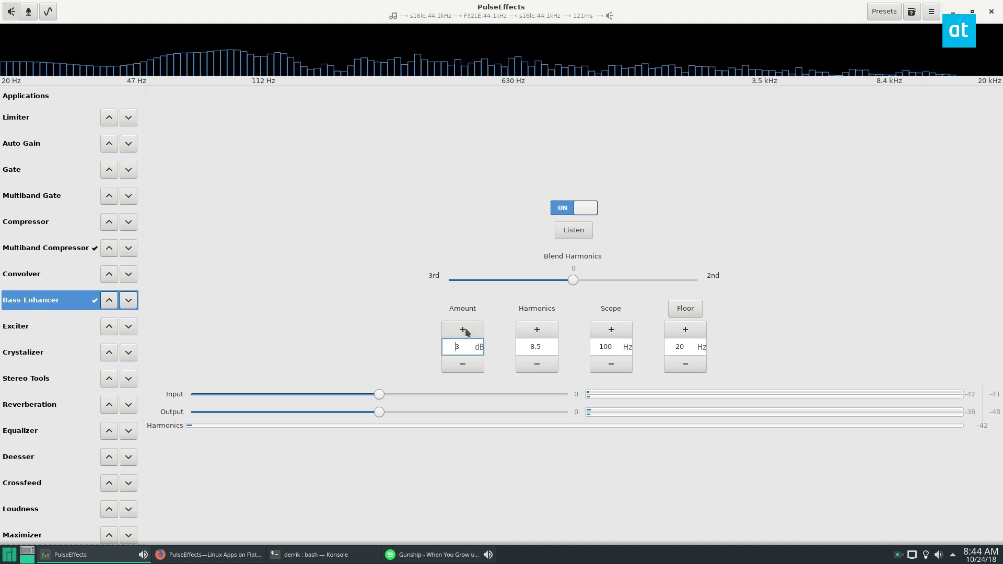
{"action": "left_click", "coordinate": [537, 329]}
{"action": "left_click", "coordinate": [611, 329]}
{"action": "left_click", "coordinate": [683, 329]}
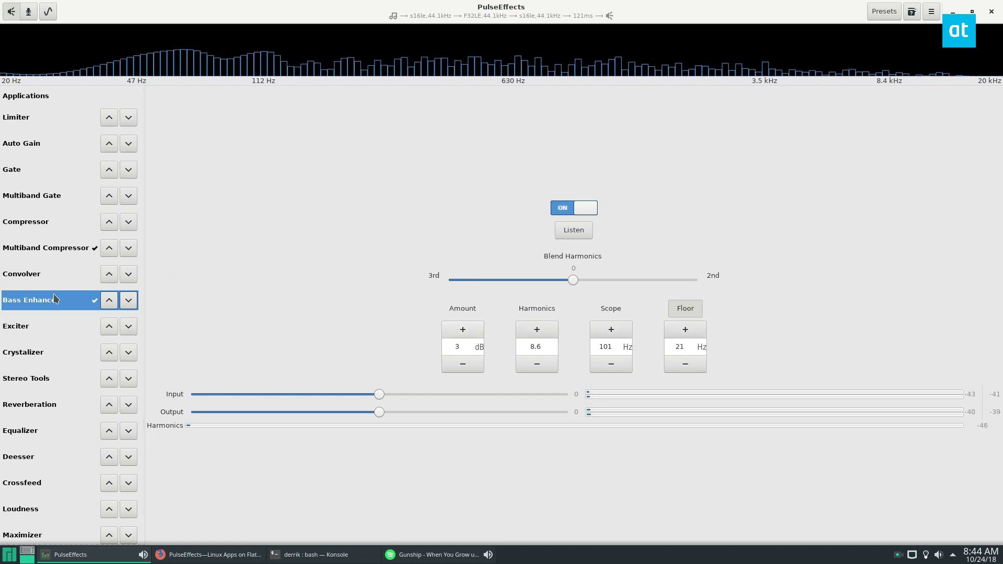
Step: Enable the Exciter, then switch Crystalizer on and back off
{"action": "left_click", "coordinate": [12, 331]}
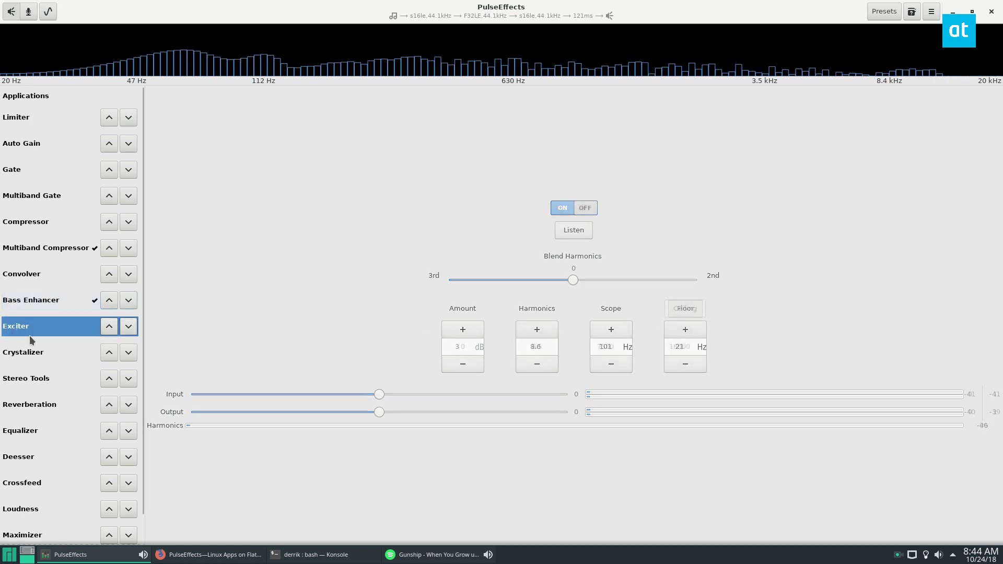
{"action": "left_click", "coordinate": [562, 211]}
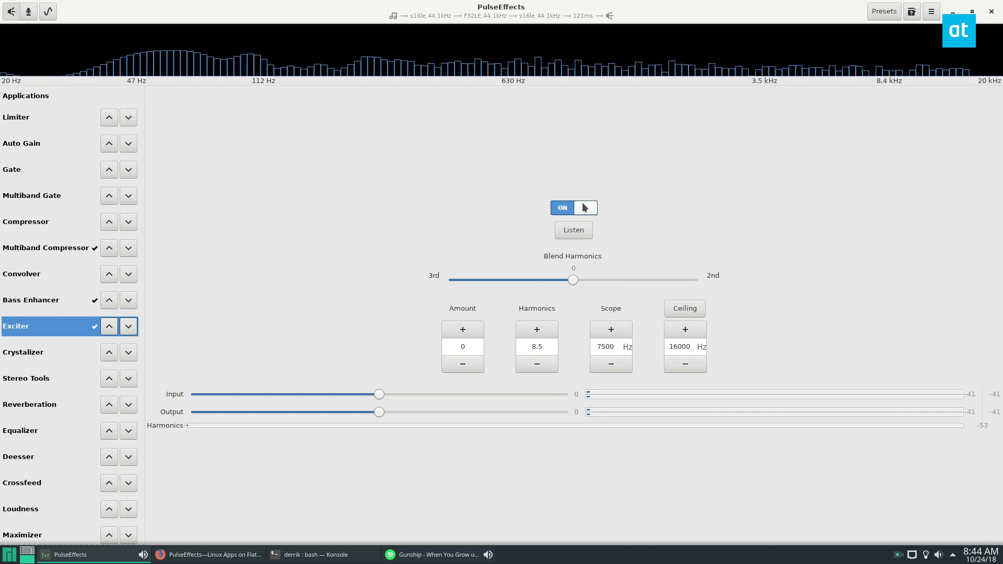
{"action": "left_click", "coordinate": [24, 353]}
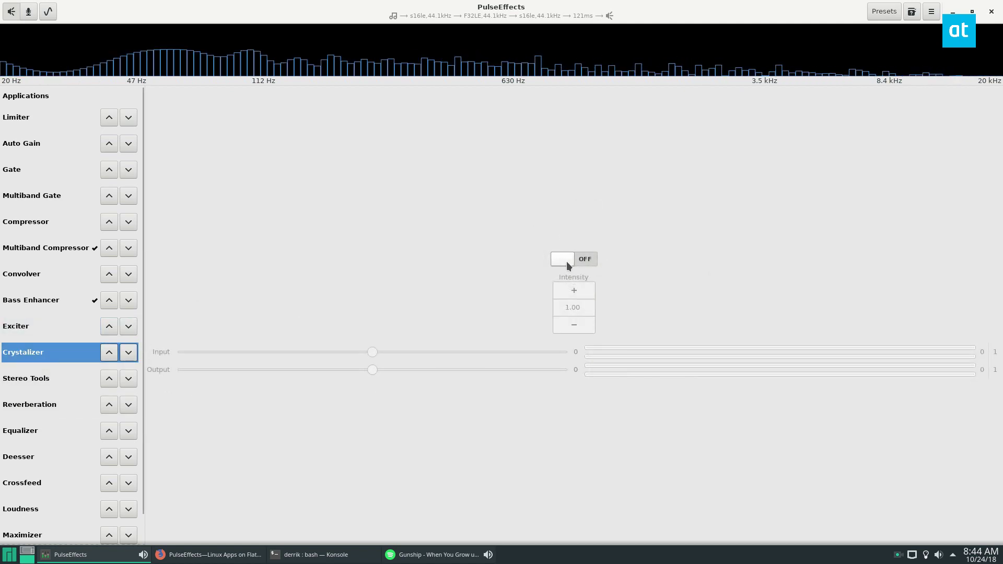
{"action": "left_click", "coordinate": [566, 261]}
{"action": "left_click", "coordinate": [585, 260]}
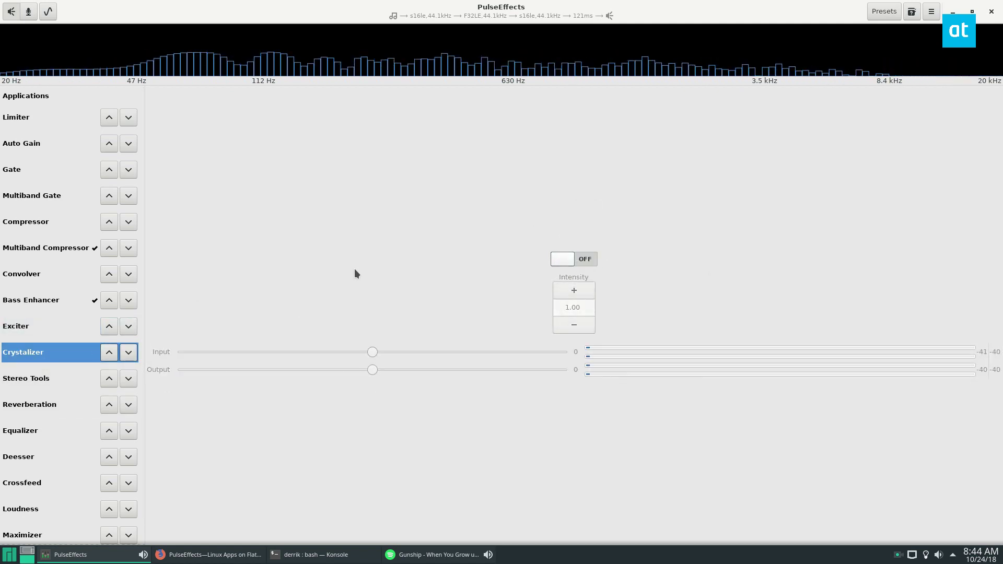
{"action": "scroll", "coordinate": [27, 380], "scroll_direction": "down", "scroll_amount": 1}
Step: Try Stereo Tools with left and right phase inverted, disable it, and turn the Multiband Compressor off
{"action": "left_click", "coordinate": [29, 347]}
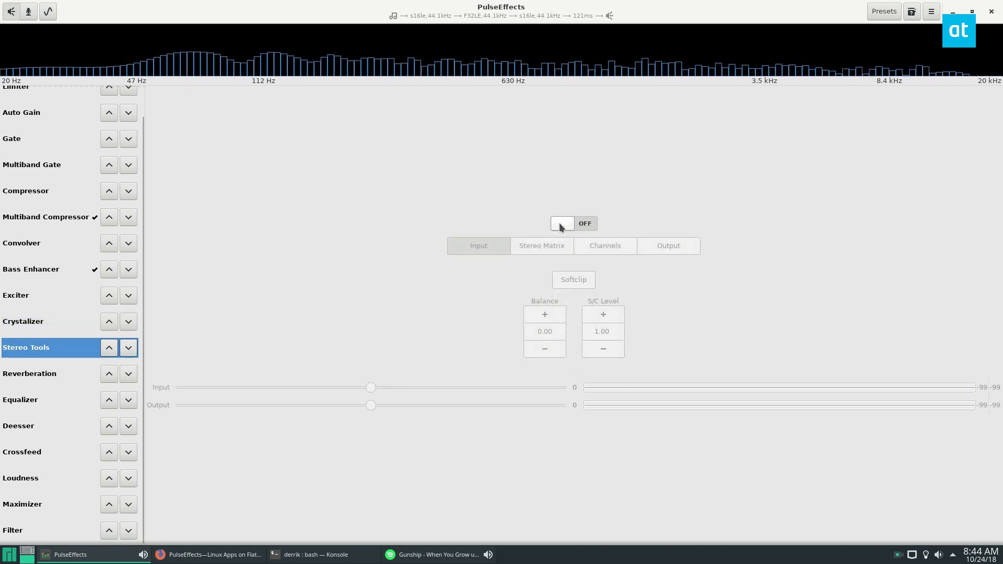
{"action": "left_click", "coordinate": [561, 224]}
{"action": "left_click", "coordinate": [598, 248]}
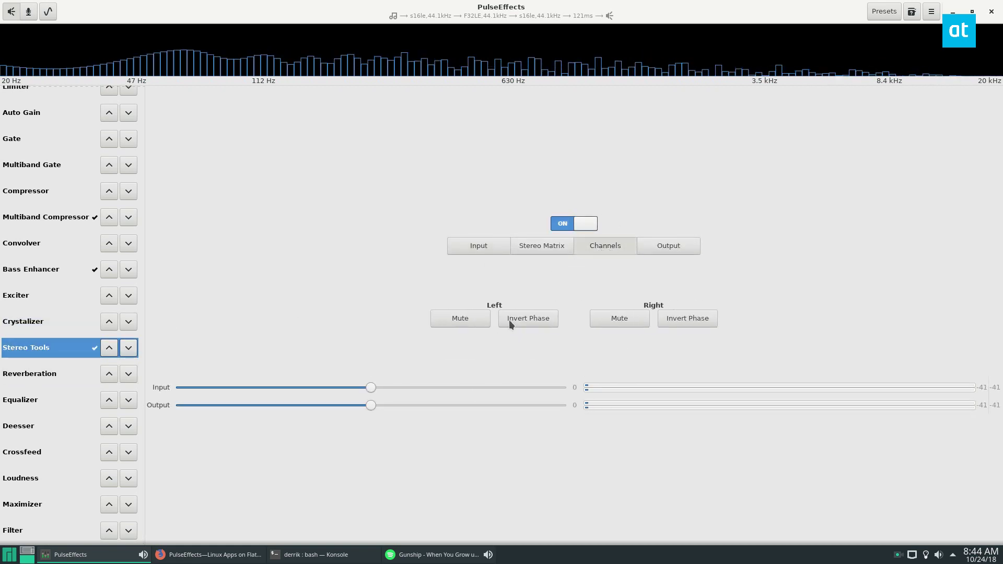
{"action": "left_click", "coordinate": [539, 320]}
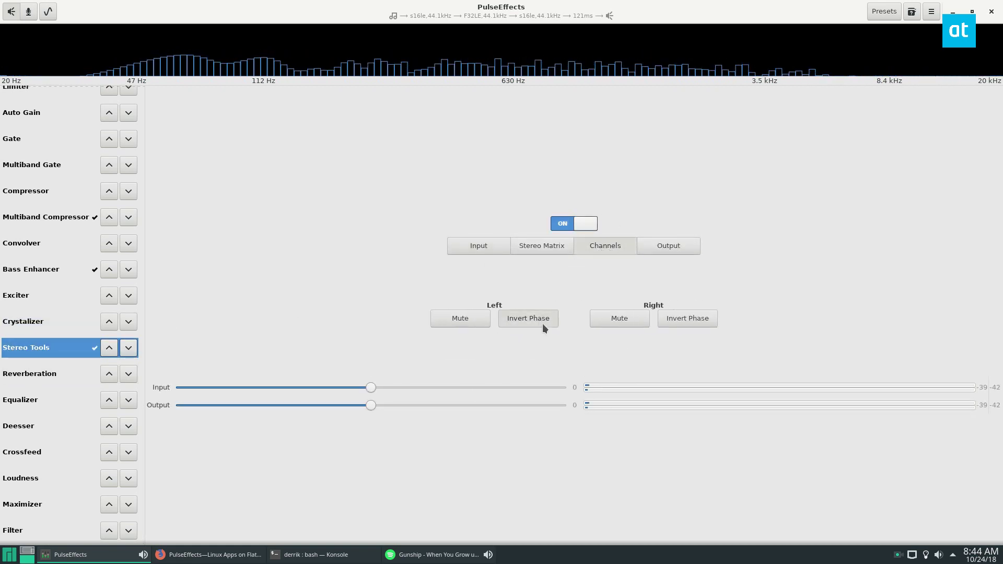
{"action": "left_click", "coordinate": [695, 323]}
{"action": "left_click", "coordinate": [586, 224]}
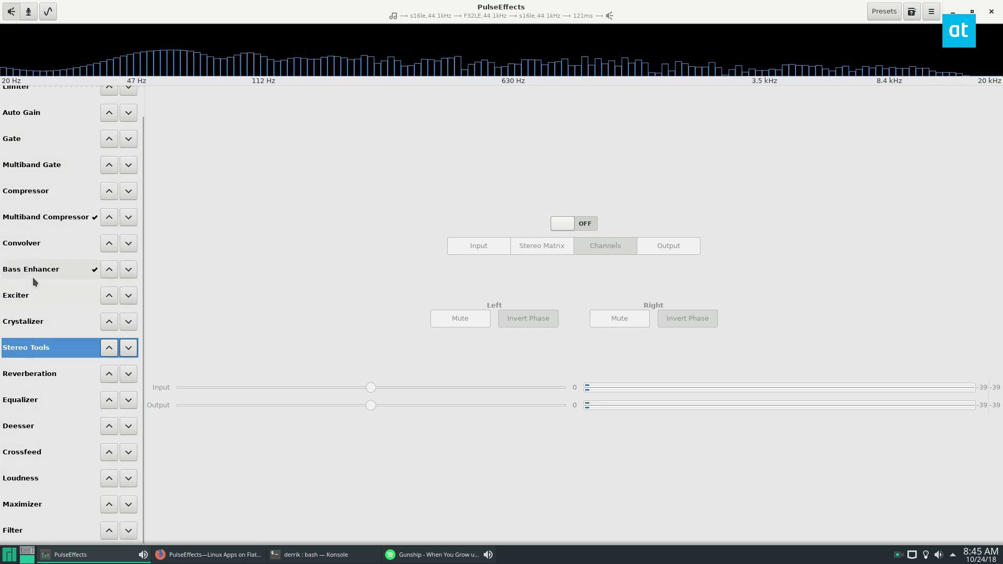
{"action": "left_click", "coordinate": [45, 218]}
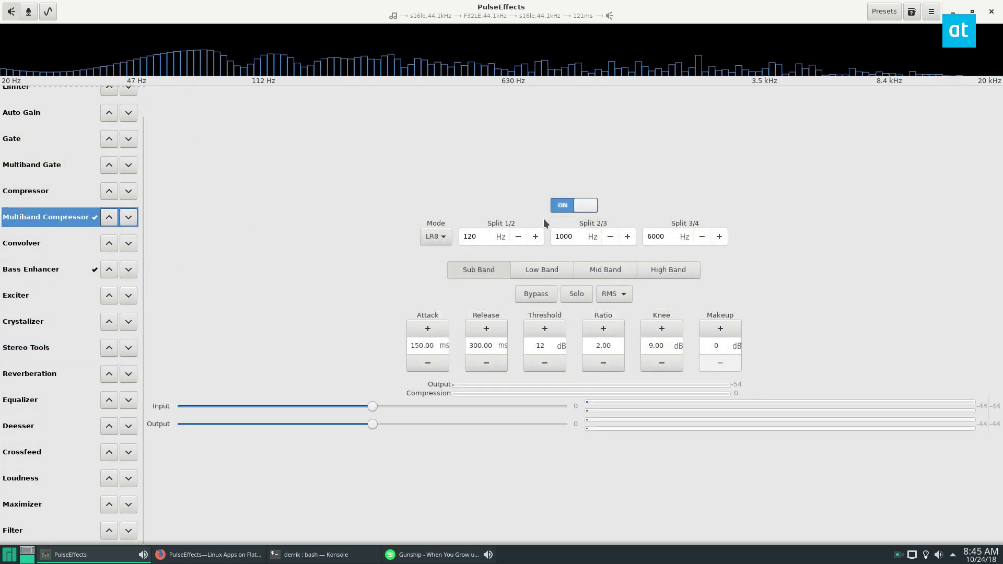
{"action": "left_click", "coordinate": [566, 205]}
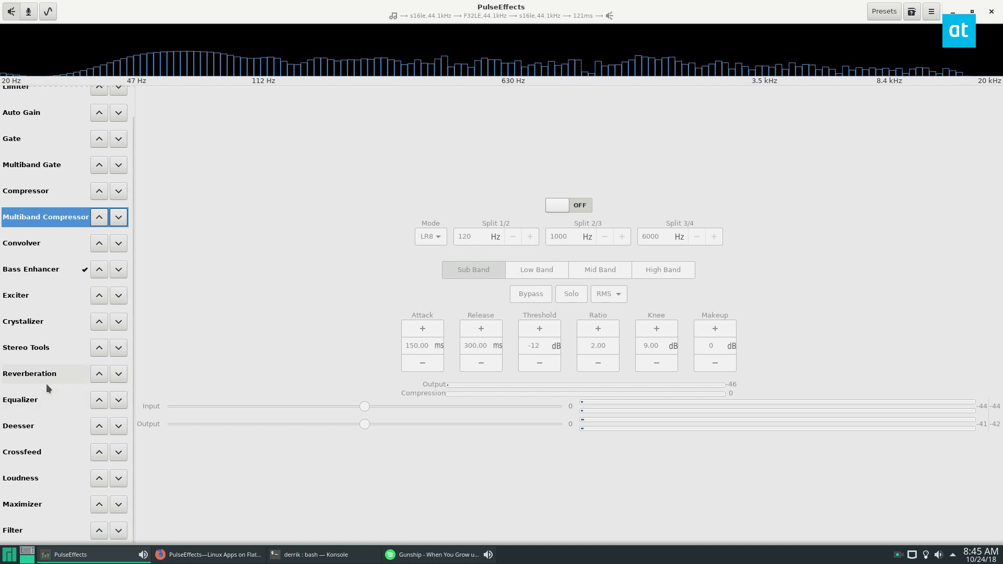
Step: Switch on the Equalizer, open its presets list, and bring Spotify back to the front
{"action": "left_click", "coordinate": [22, 401]}
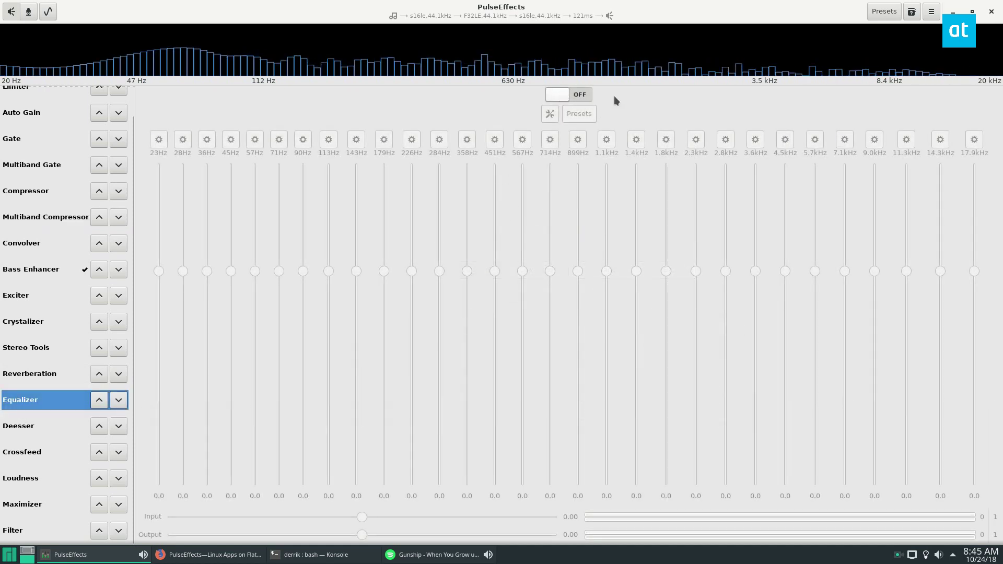
{"action": "left_click", "coordinate": [561, 96]}
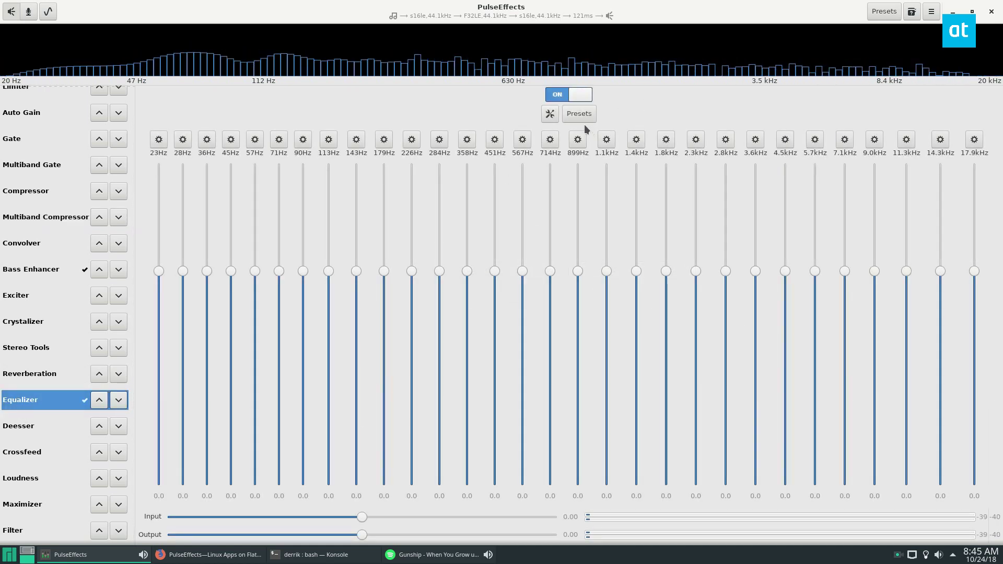
{"action": "left_click", "coordinate": [581, 116]}
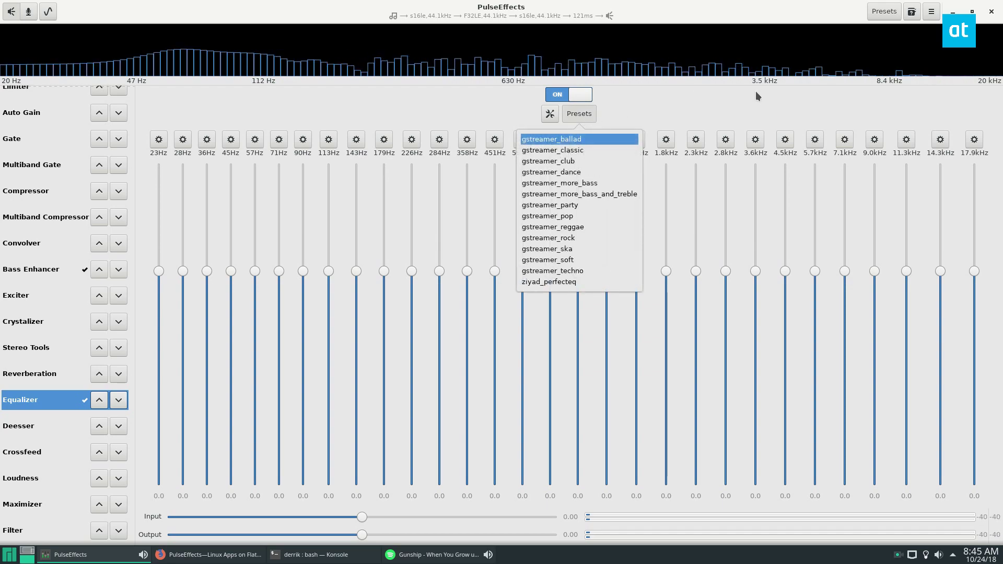
{"action": "left_click", "coordinate": [366, 555]}
{"action": "left_click", "coordinate": [366, 555]}
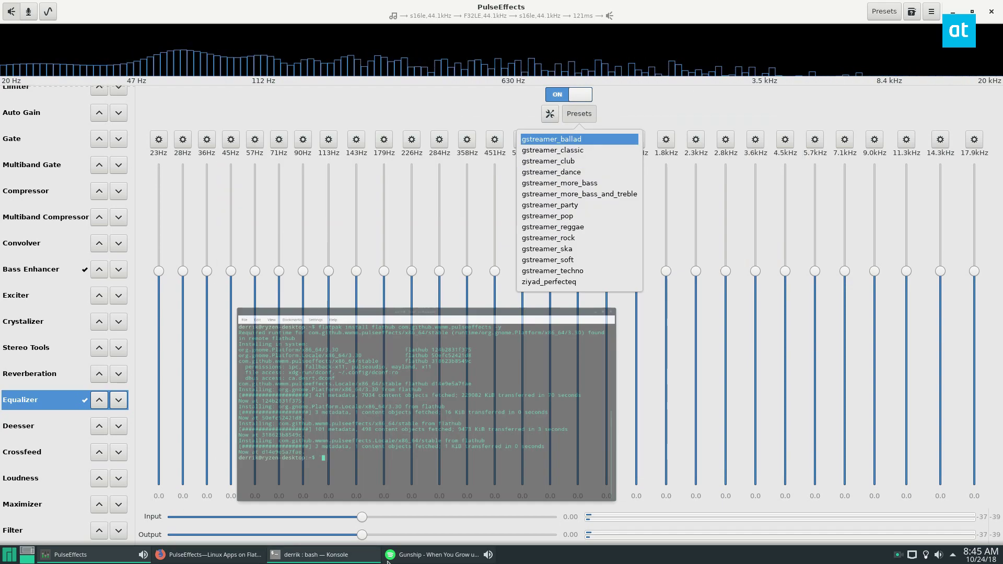
{"action": "left_click", "coordinate": [392, 558]}
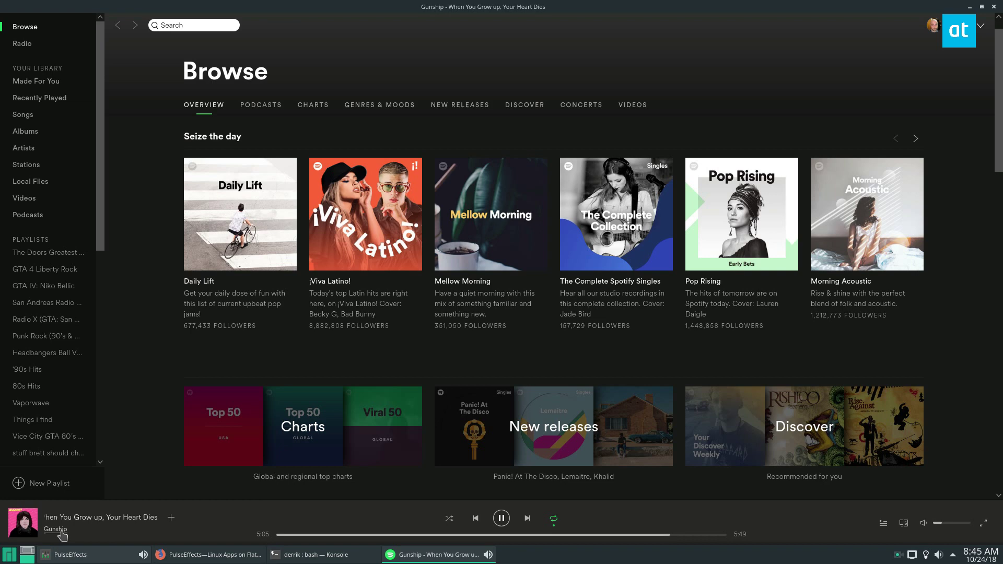
Step: Open Gunship's artist page and scroll its About section to the bio and 337,694 monthly listeners
{"action": "left_click", "coordinate": [104, 517]}
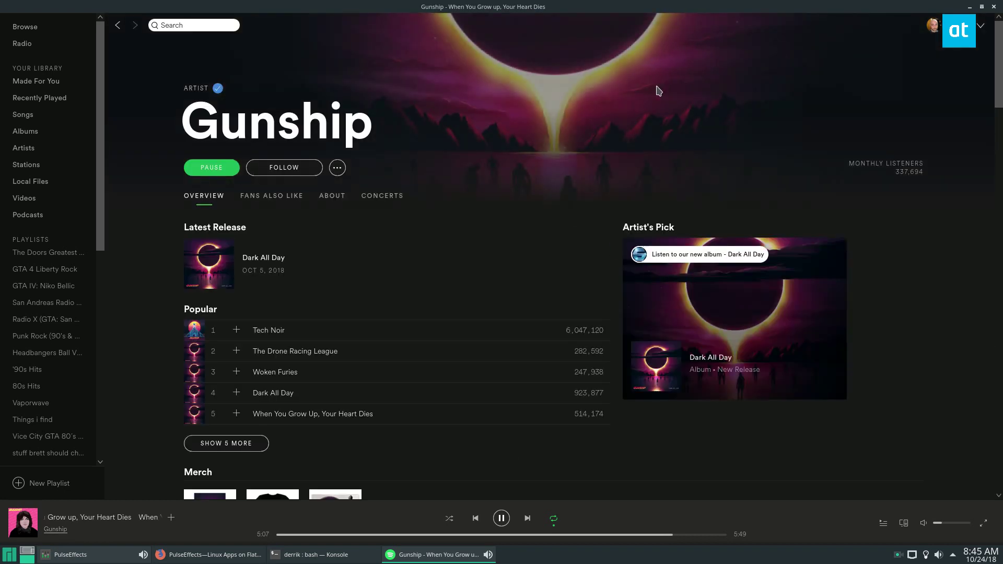
{"action": "left_click", "coordinate": [331, 195]}
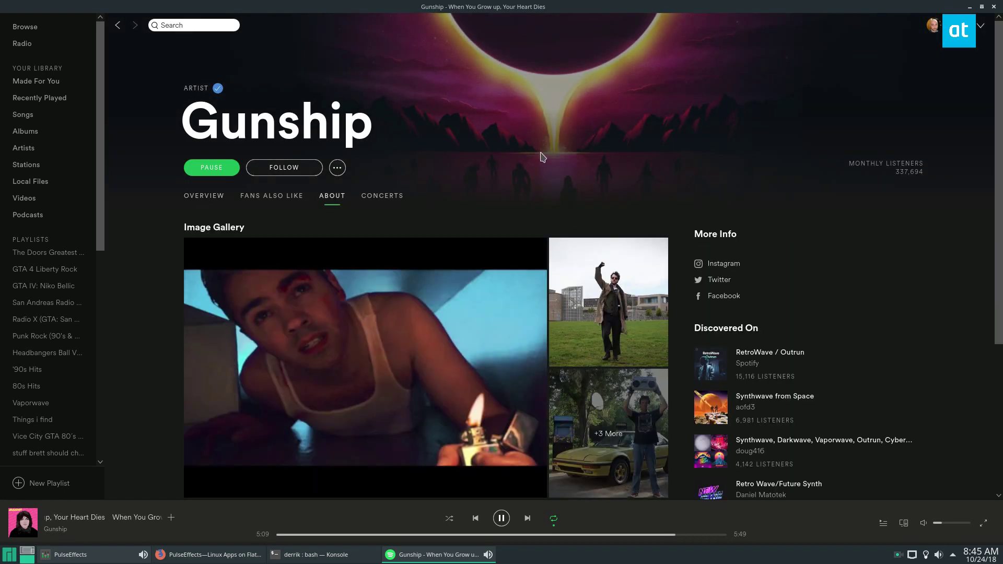
{"action": "scroll", "coordinate": [808, 217], "scroll_direction": "down", "scroll_amount": 1}
{"action": "scroll", "coordinate": [808, 217], "scroll_direction": "down", "scroll_amount": 3}
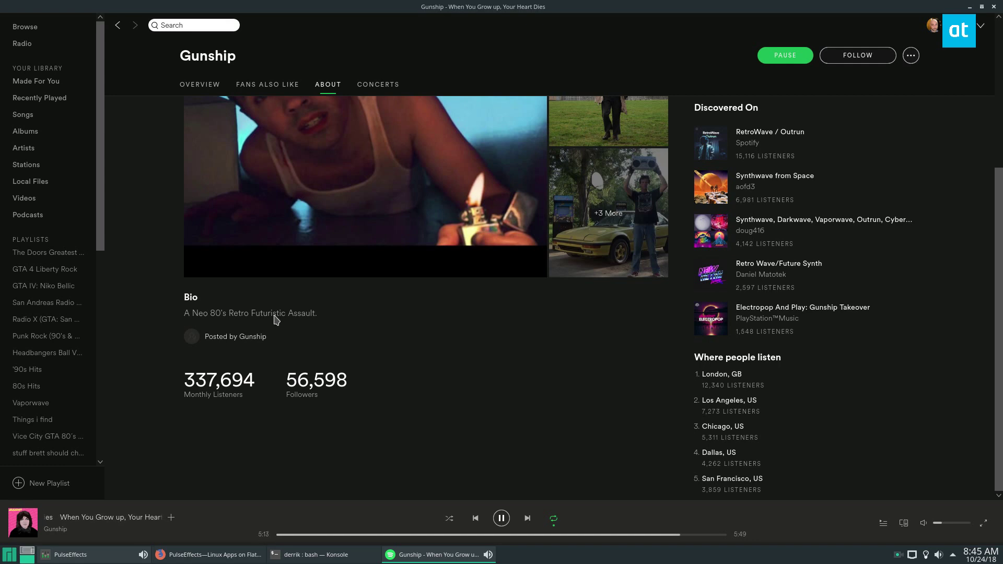
Step: Apply the gstreamer_techno preset, then lower the 30Hz band to -7.5 and raise 119Hz to 8.0
{"action": "left_click", "coordinate": [969, 7]}
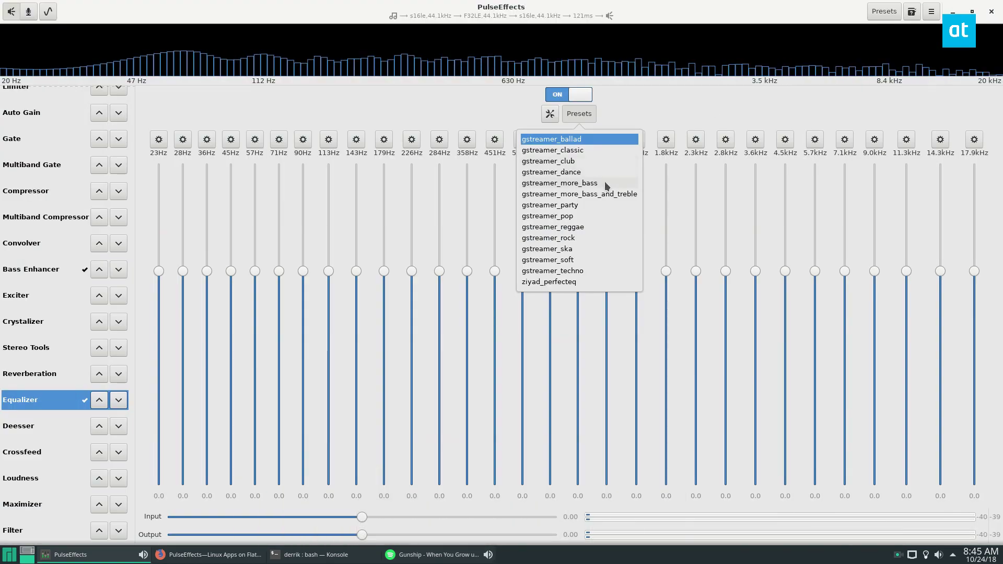
{"action": "left_click", "coordinate": [581, 271]}
{"action": "left_click", "coordinate": [844, 274]}
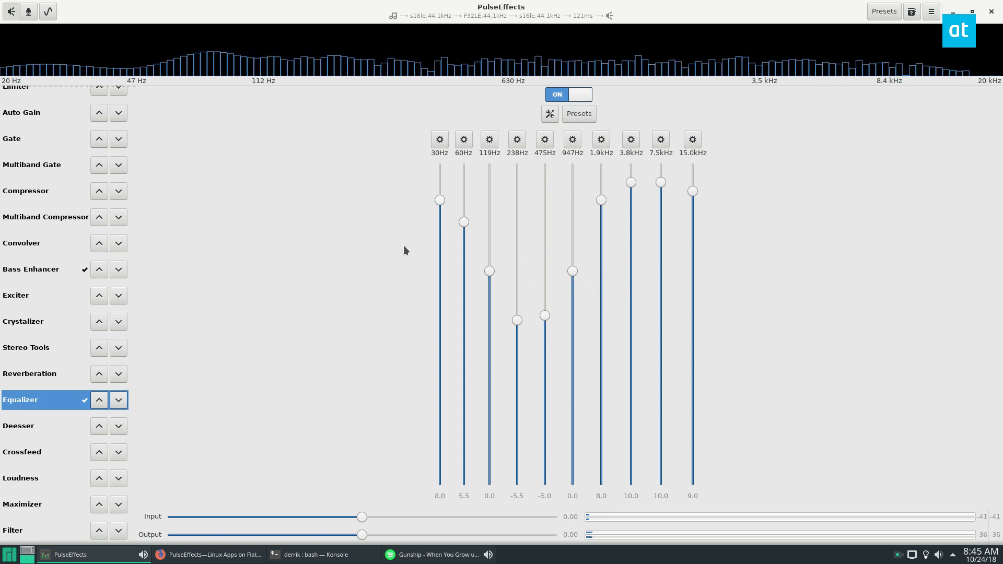
{"action": "left_click_drag", "start_coordinate": [440, 209], "coordinate": [440, 338]}
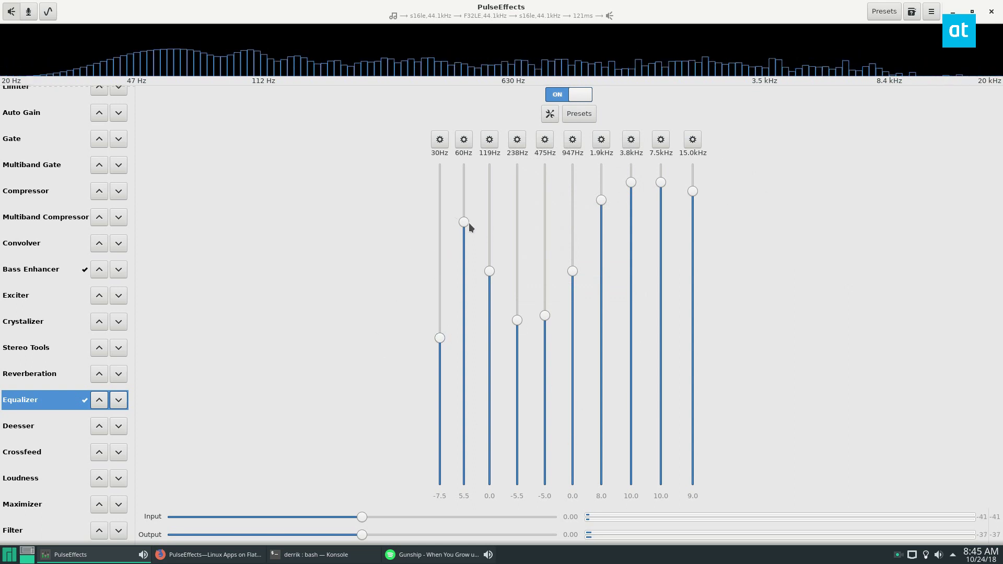
{"action": "left_click_drag", "start_coordinate": [489, 271], "coordinate": [490, 200]}
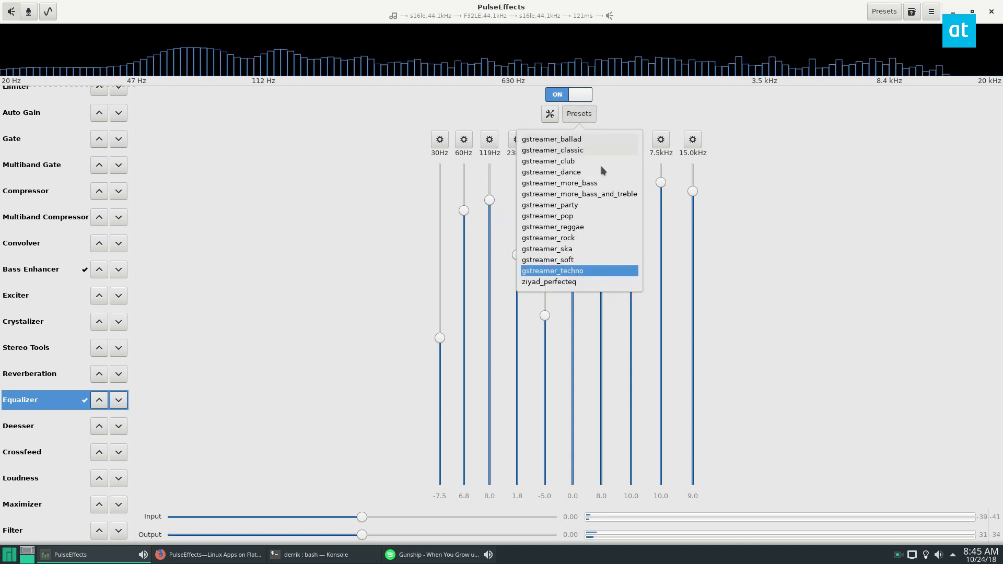
Step: Audition the pop, club, dance, more_bass, party, reggae, rock, ska, ziyad_perfecteq and techno presets, ending on gstreamer_classic
{"action": "left_click", "coordinate": [573, 216]}
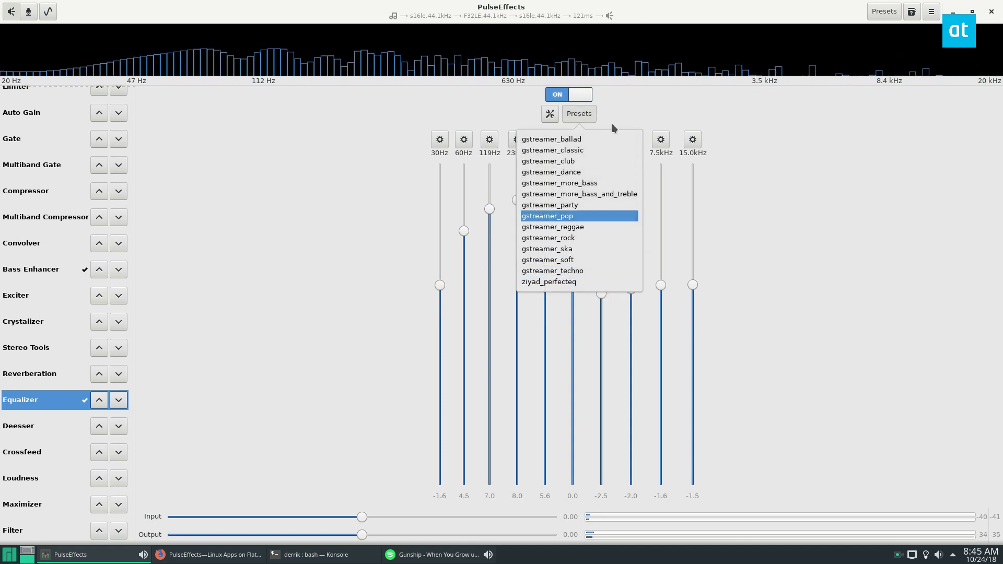
{"action": "left_click", "coordinate": [569, 161]}
{"action": "left_click", "coordinate": [572, 172]}
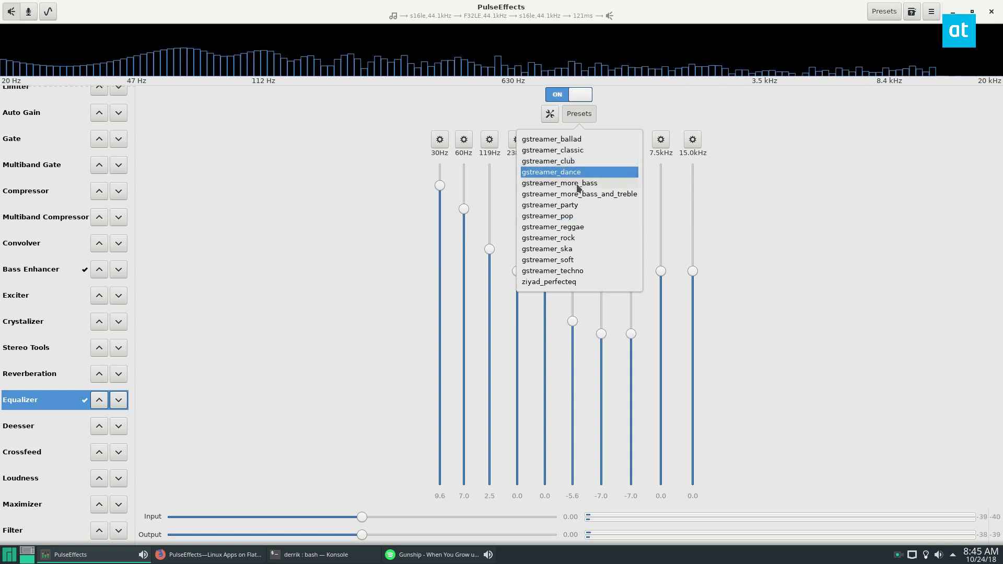
{"action": "left_click", "coordinate": [578, 184]}
{"action": "left_click", "coordinate": [576, 205]}
{"action": "left_click", "coordinate": [573, 227]}
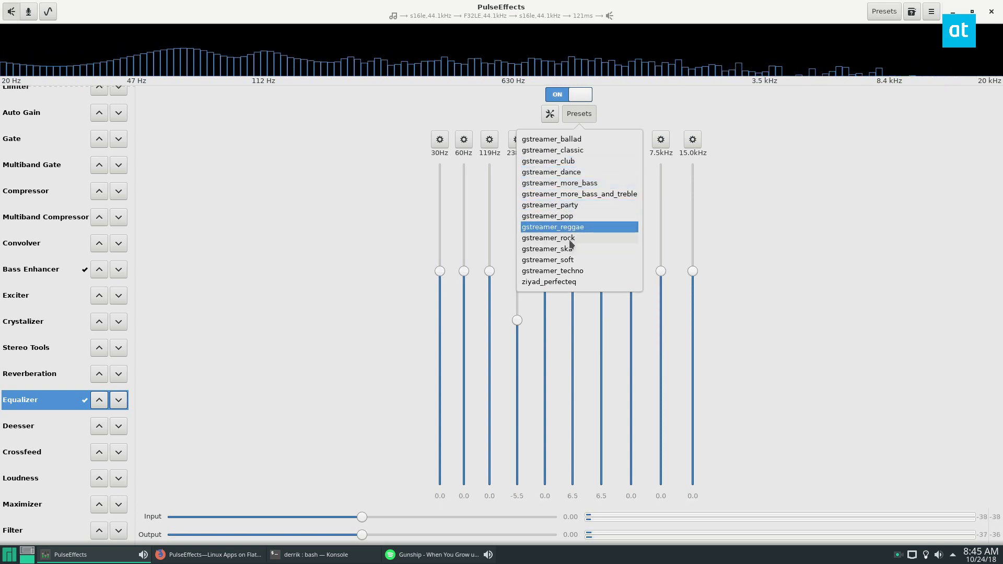
{"action": "left_click", "coordinate": [571, 240]}
{"action": "left_click", "coordinate": [571, 249]}
{"action": "left_click", "coordinate": [571, 280]}
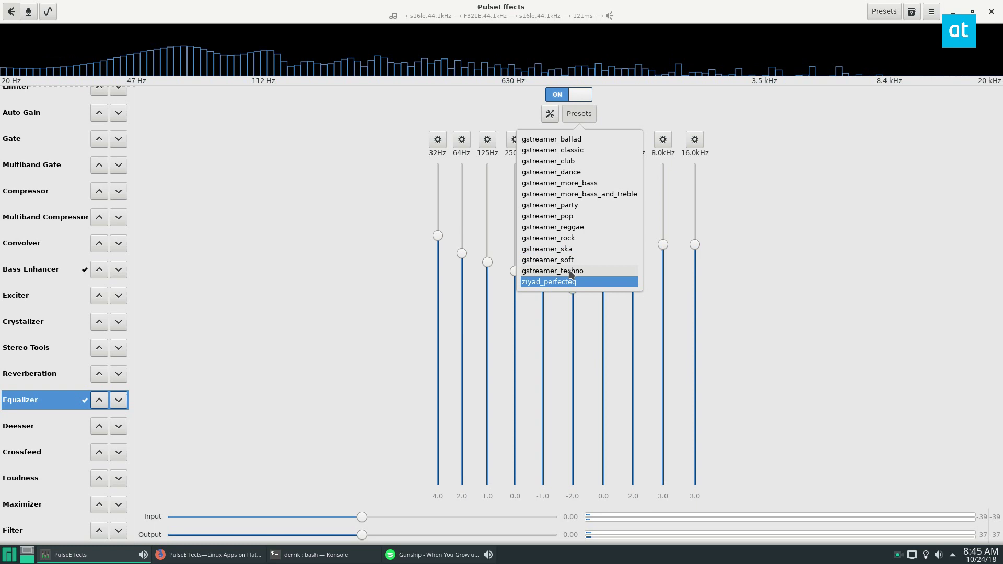
{"action": "left_click", "coordinate": [571, 271]}
{"action": "left_click", "coordinate": [564, 151]}
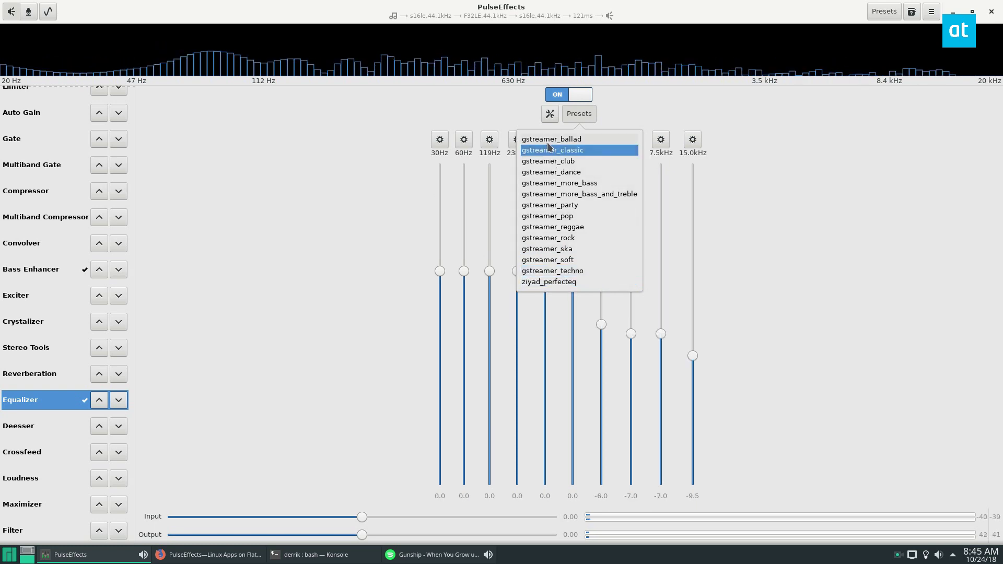
{"action": "left_click", "coordinate": [730, 193]}
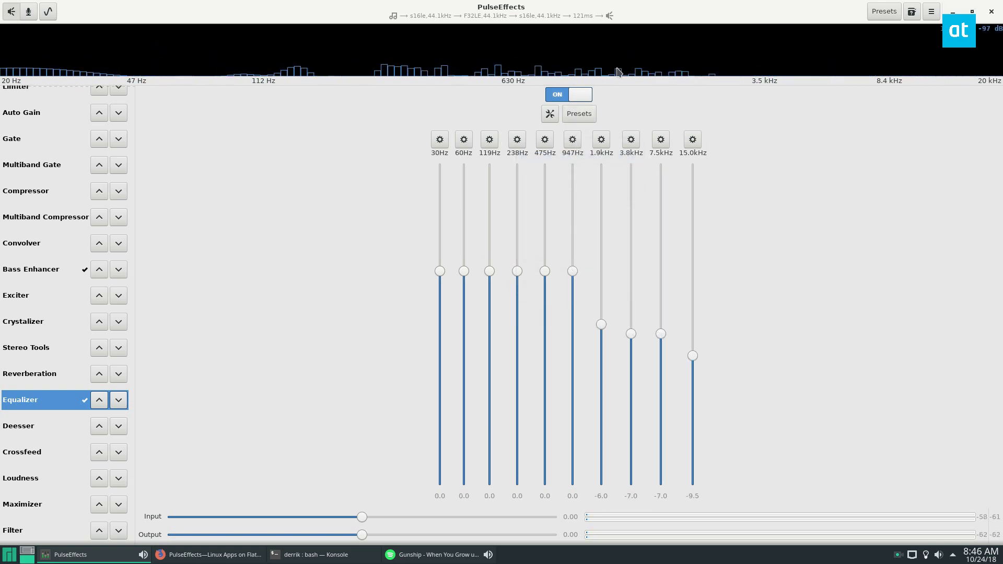
Step: Switch the Equalizer off, close PulseEffects, and briefly check the terminal window
{"action": "left_click", "coordinate": [580, 94]}
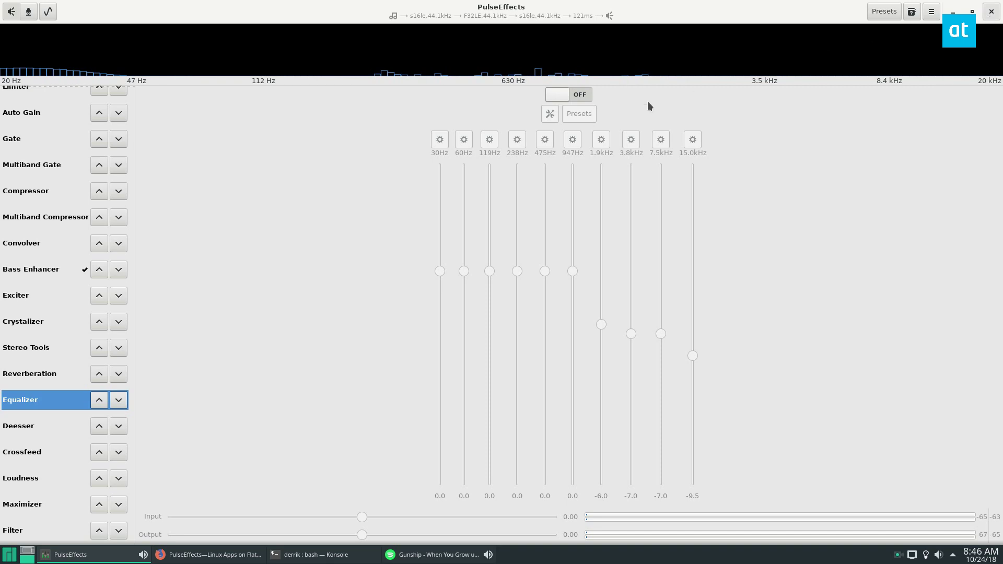
{"action": "key", "text": "alt+F4"}
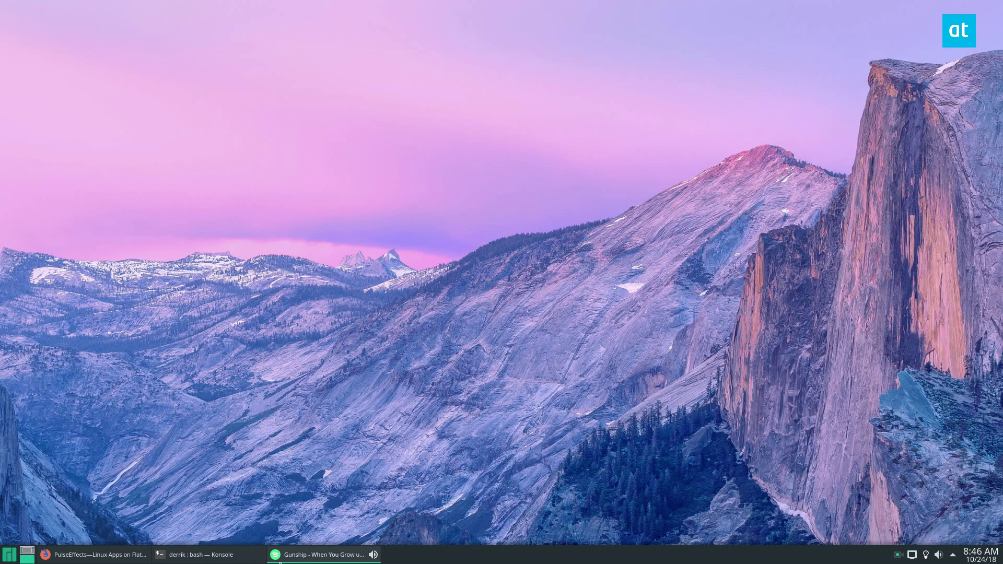
{"action": "left_click", "coordinate": [202, 554]}
{"action": "left_click", "coordinate": [206, 556]}
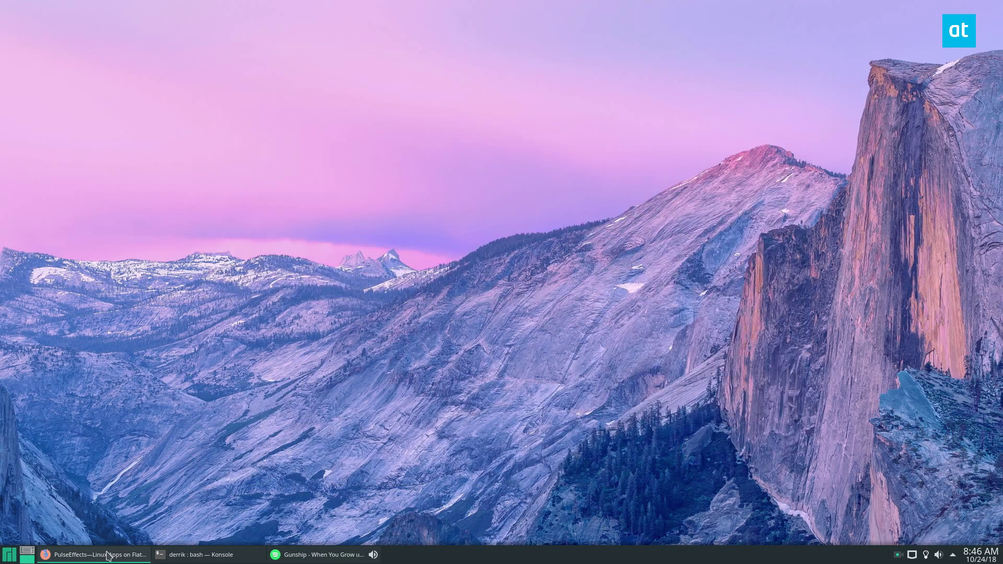
Step: Return to Flathub's PulseEffects page in Firefox and scroll back to its top
{"action": "left_click", "coordinate": [105, 555]}
{"action": "left_click", "coordinate": [545, 231]}
{"action": "scroll", "coordinate": [737, 308], "scroll_direction": "up", "scroll_amount": 3}
{"action": "scroll", "coordinate": [736, 304], "scroll_direction": "up", "scroll_amount": 10}
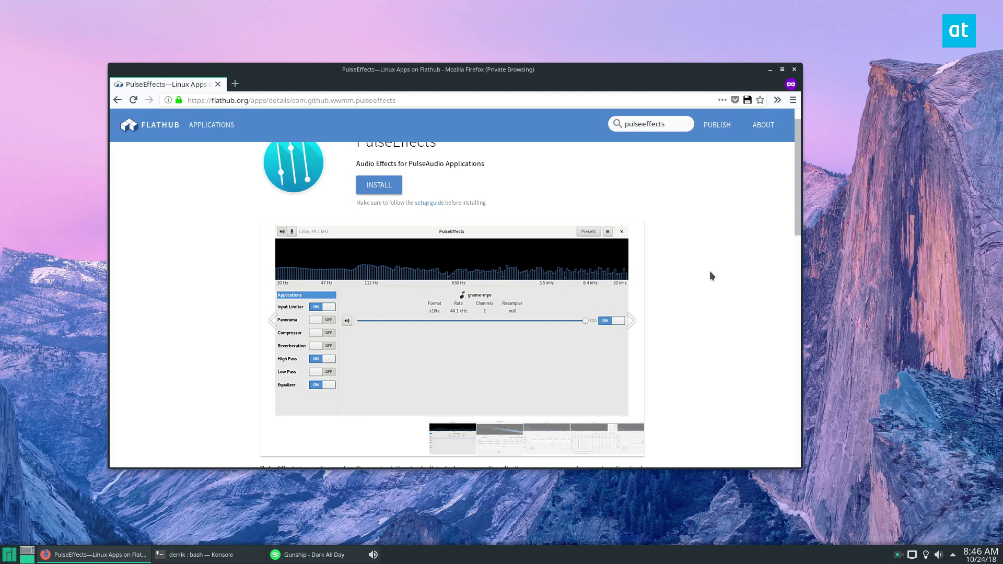
{"action": "scroll", "coordinate": [661, 196], "scroll_direction": "up", "scroll_amount": 1}
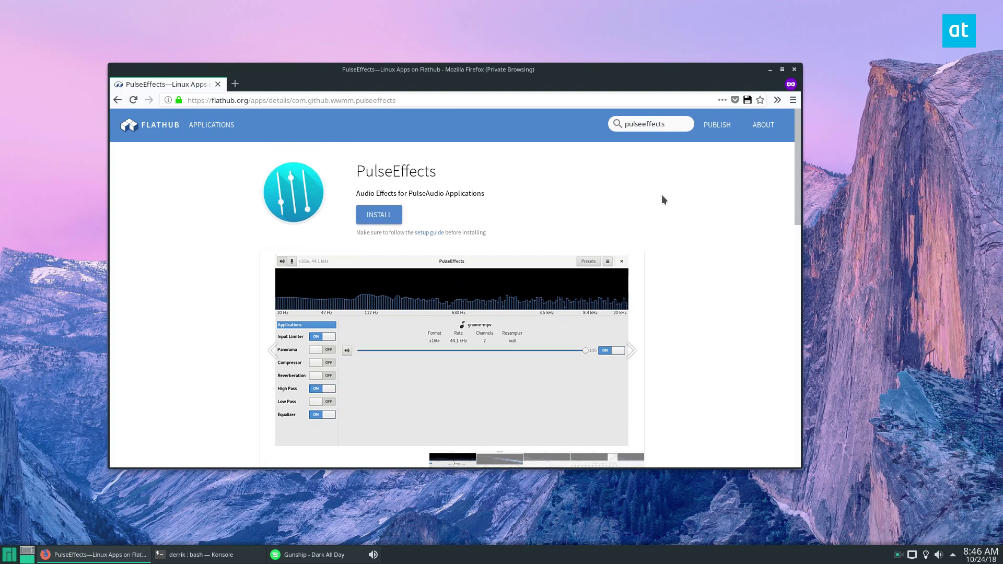